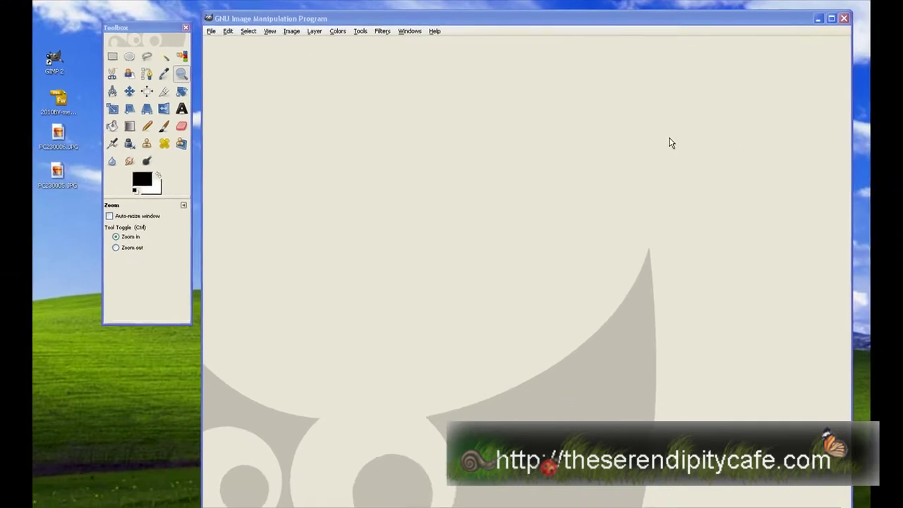
- Show the Layers dialog and place it beneath the Toolbox beside the image window
left_click(141, 28)
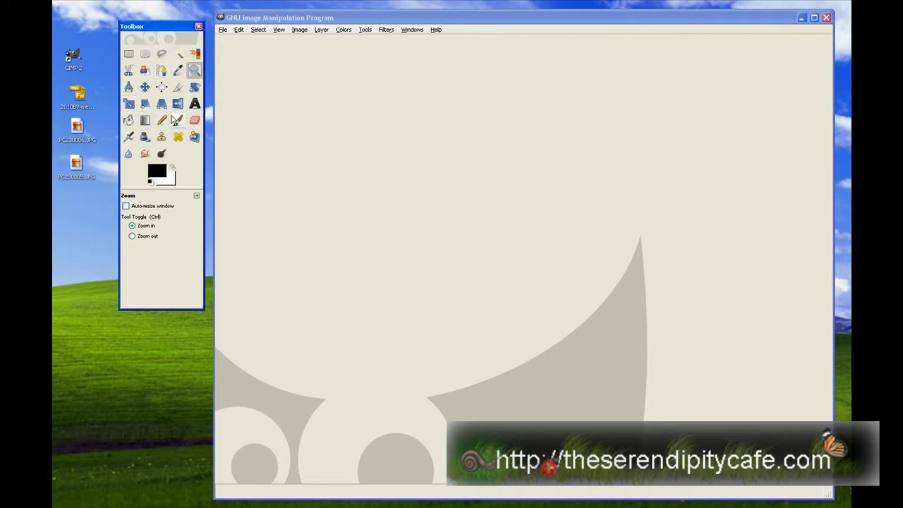
left_click(412, 30)
mouse_move(480, 50)
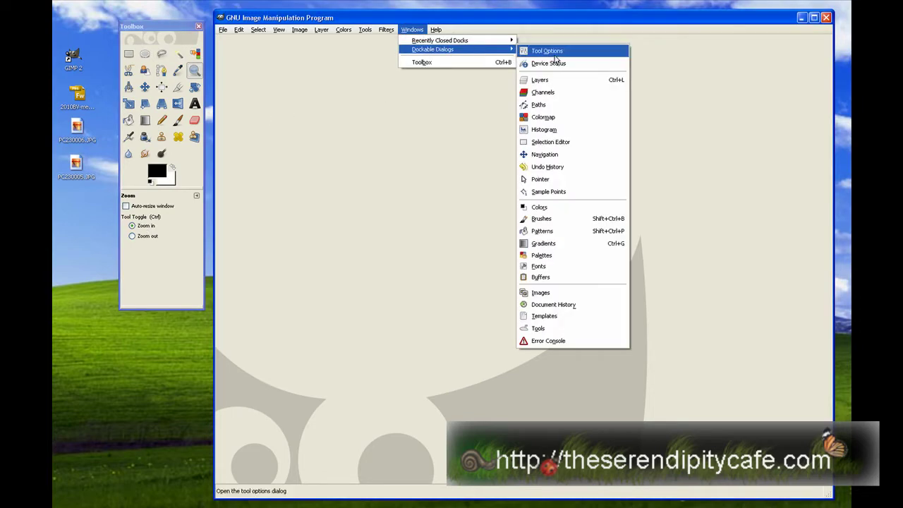
left_click(576, 80)
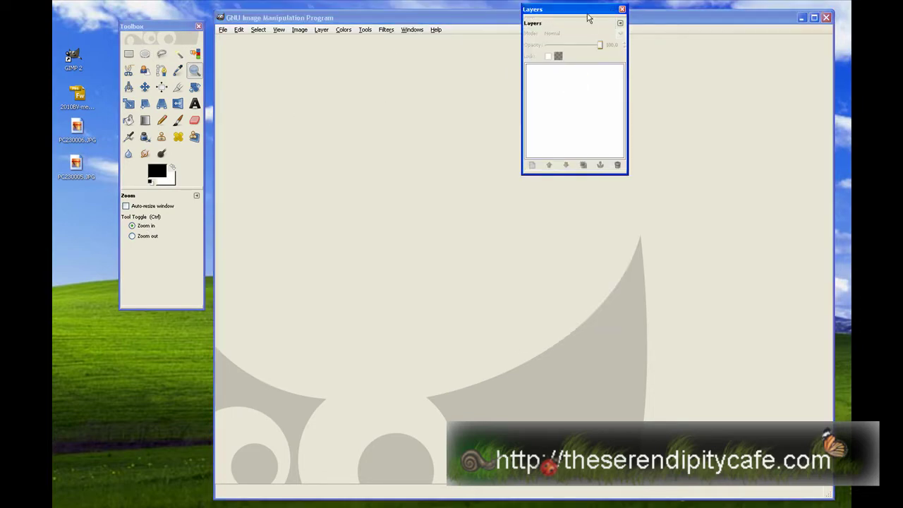
left_click_drag(585, 12, 162, 292)
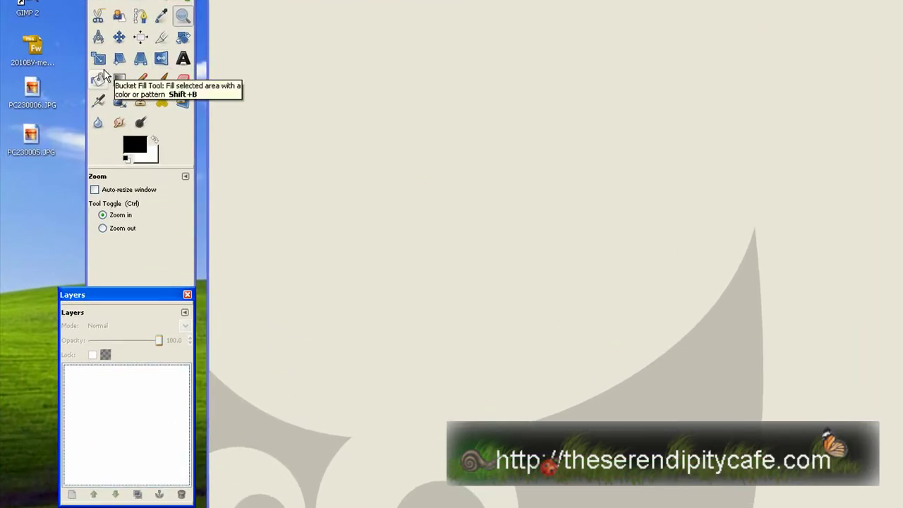
- Open the 2010BV-merryxmasqp.png template from the desktop and rename its Background layer to Quickpage
left_click(39, 48)
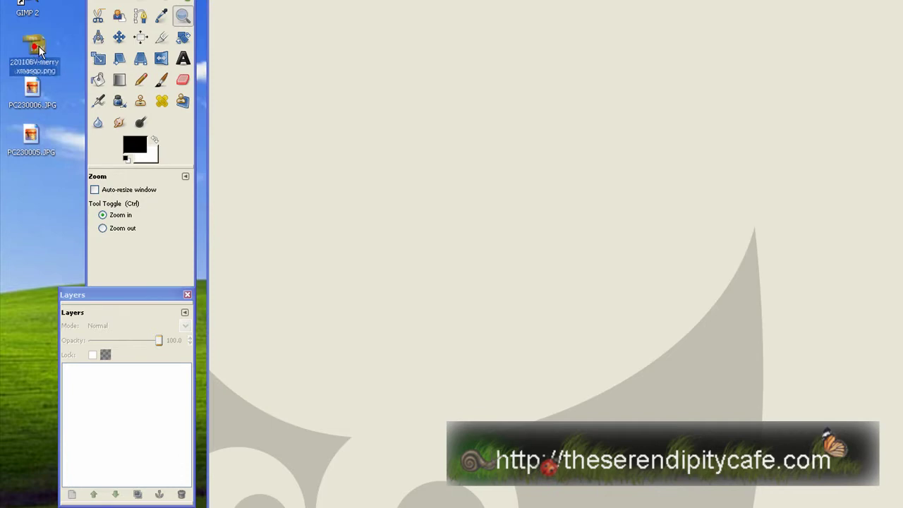
double_click(39, 48)
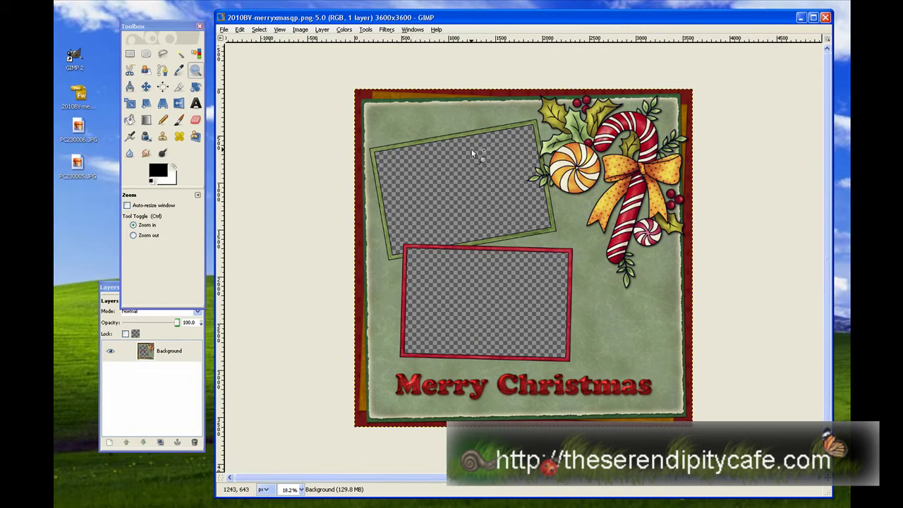
left_click(185, 381)
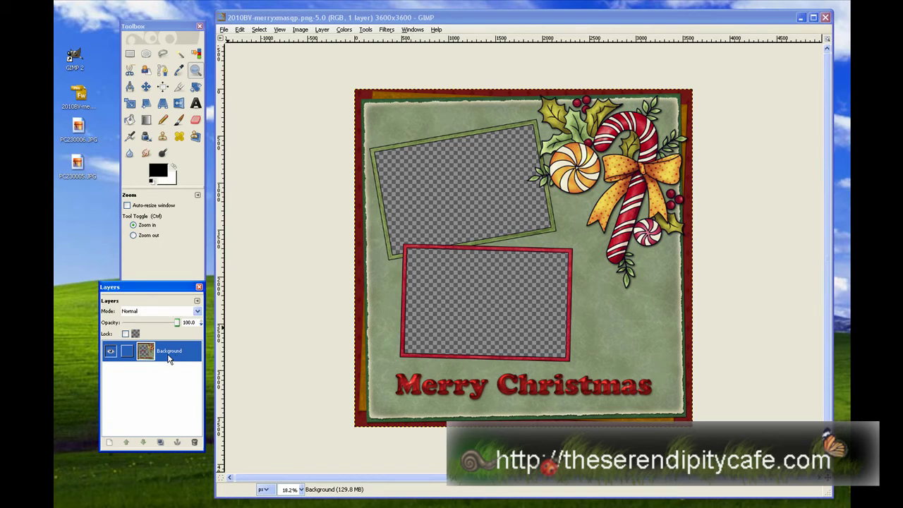
double_click(169, 351)
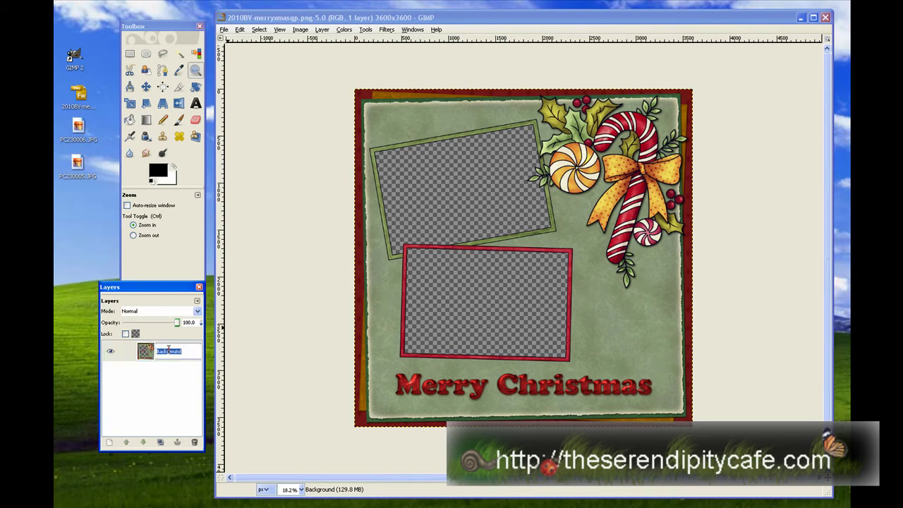
type("Quickpage")
key("Return")
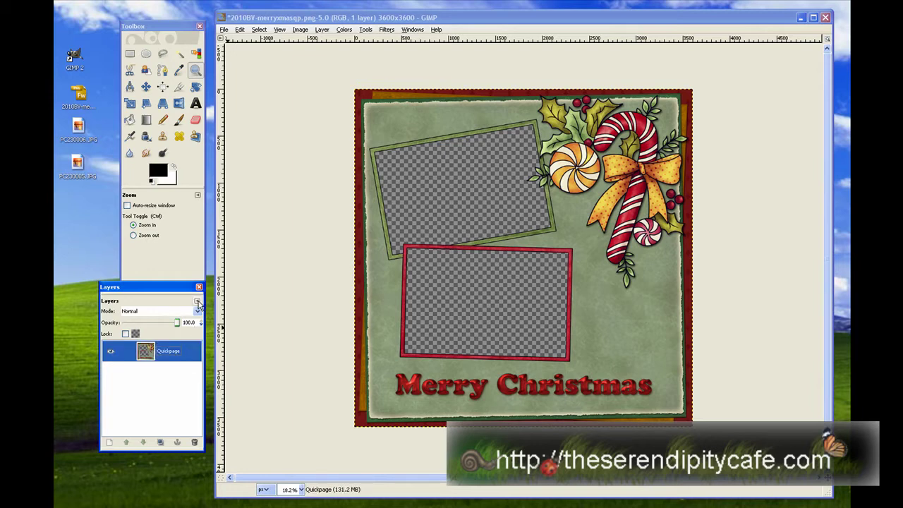
- Enlarge the layer thumbnails' preview size and widen the Layers dialog
left_click(198, 302)
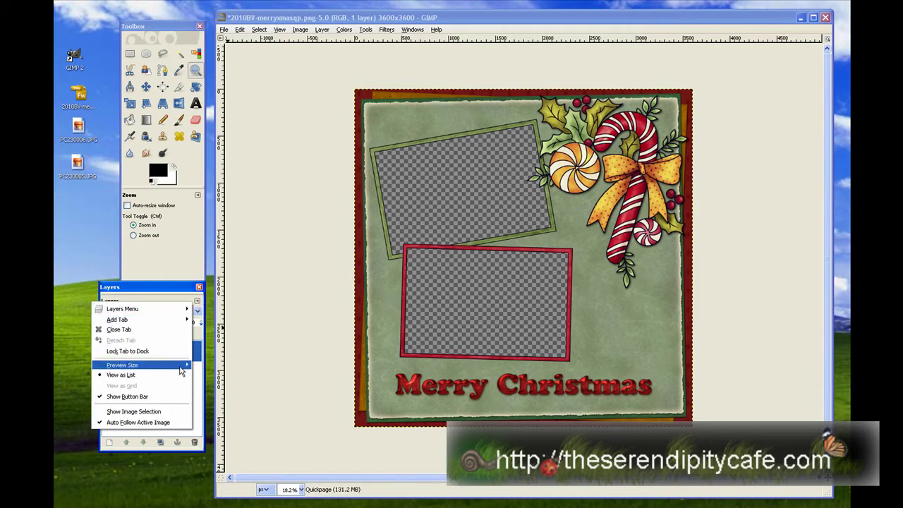
mouse_move(180, 366)
left_click(219, 420)
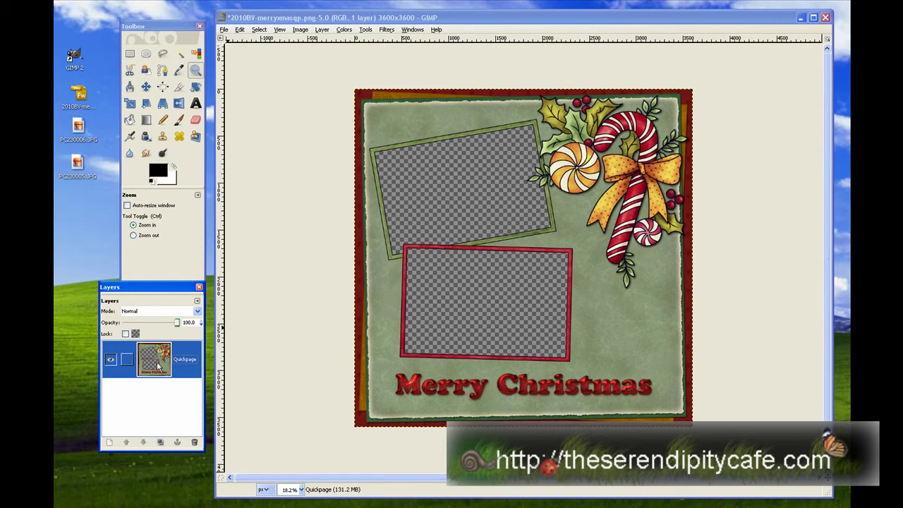
left_click_drag(98, 384, 61, 384)
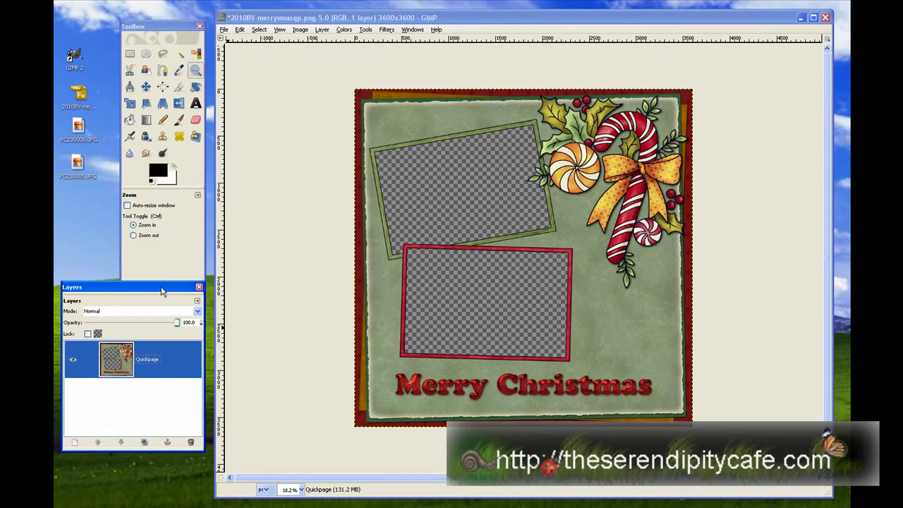
left_click_drag(160, 289, 164, 289)
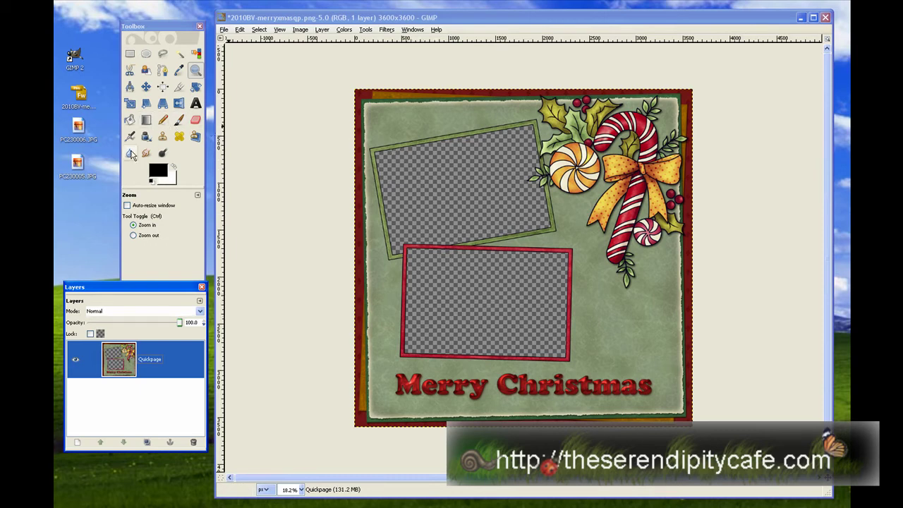
- Add the desktop photo PC230005.JPG to the Christmas template as a new layer and make that layer active
left_click(79, 164)
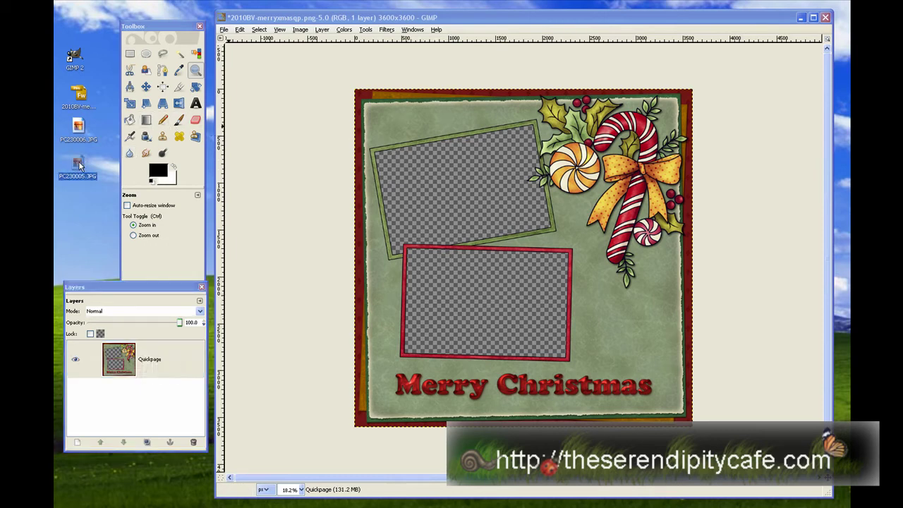
left_click_drag(79, 164, 451, 160)
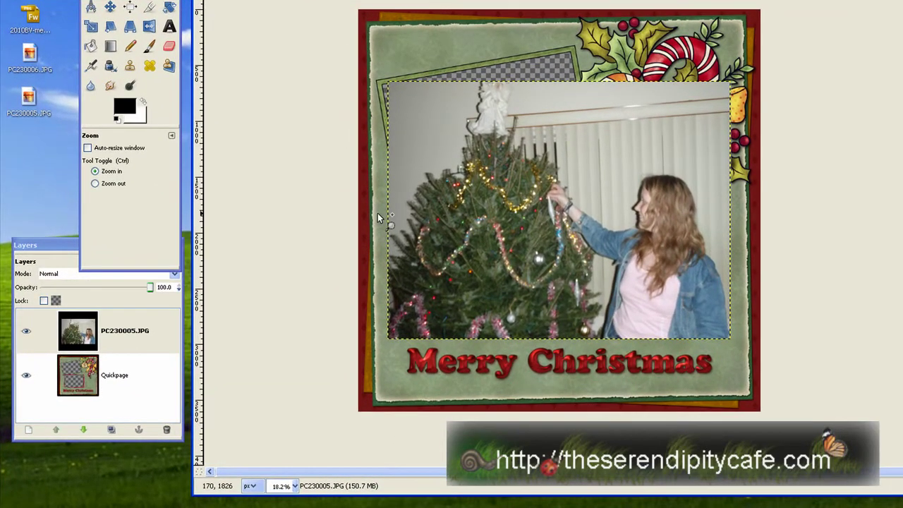
left_click(144, 403)
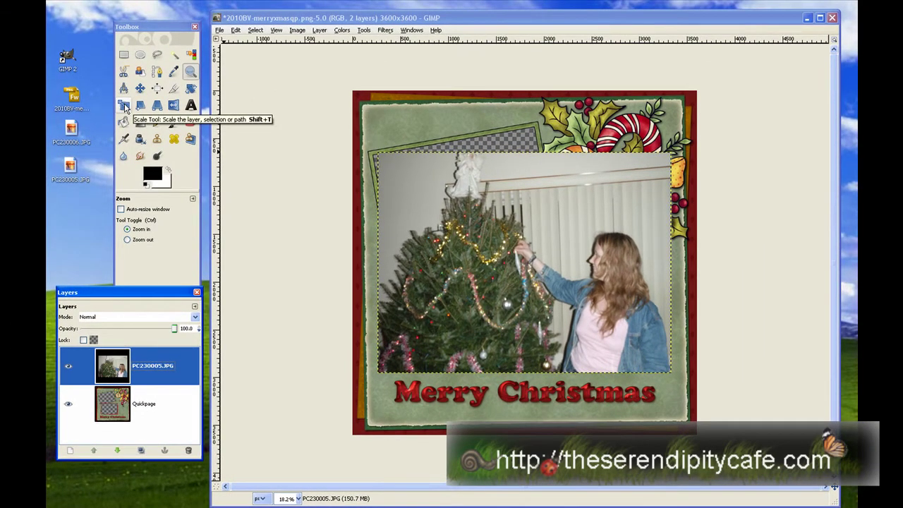
- Scale the PC230005.JPG photo layer down to about 1967 × 1441 pixels
left_click(124, 106)
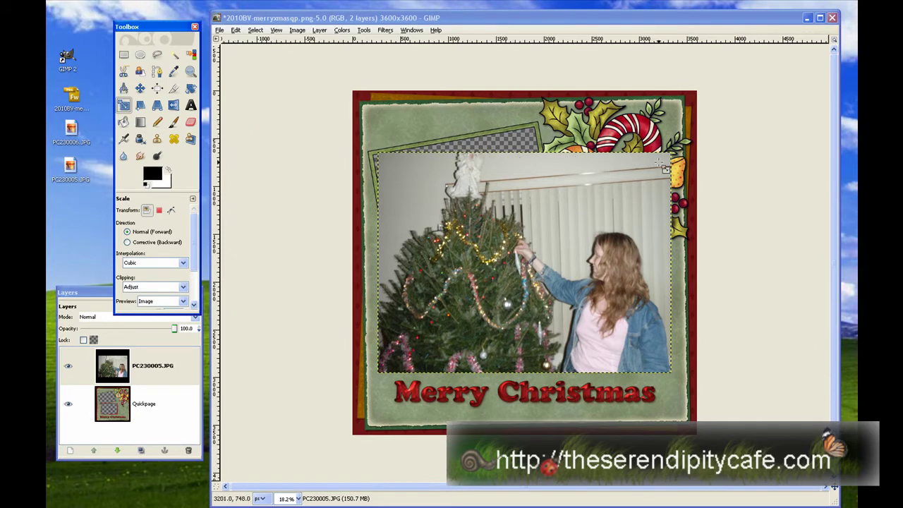
left_click(667, 165)
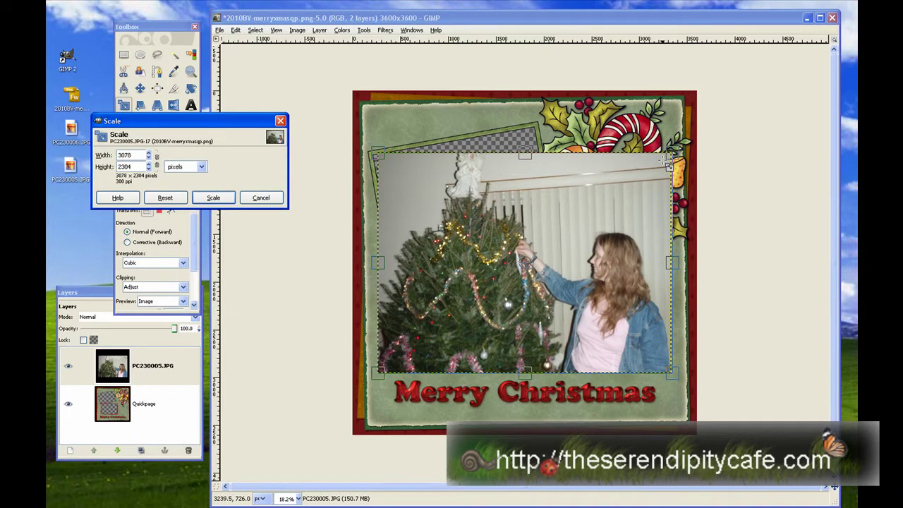
left_click_drag(668, 165, 563, 249)
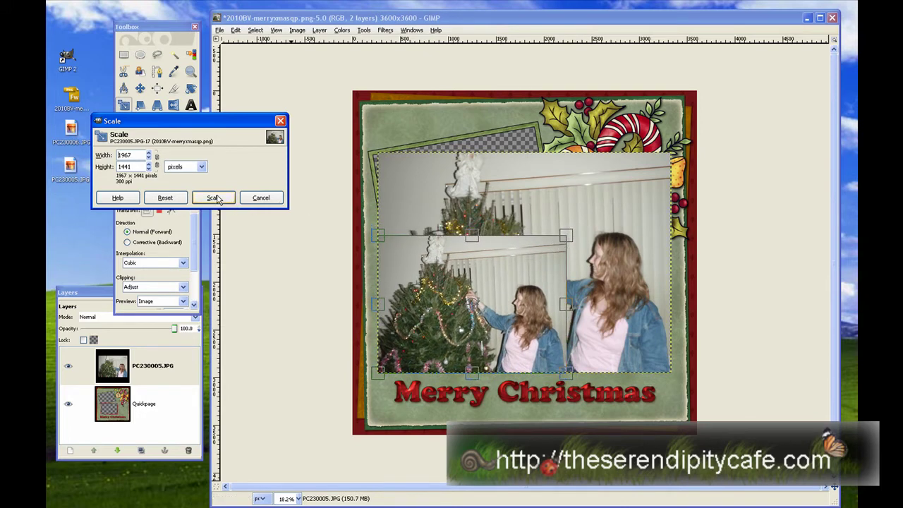
left_click_drag(182, 124, 198, 125)
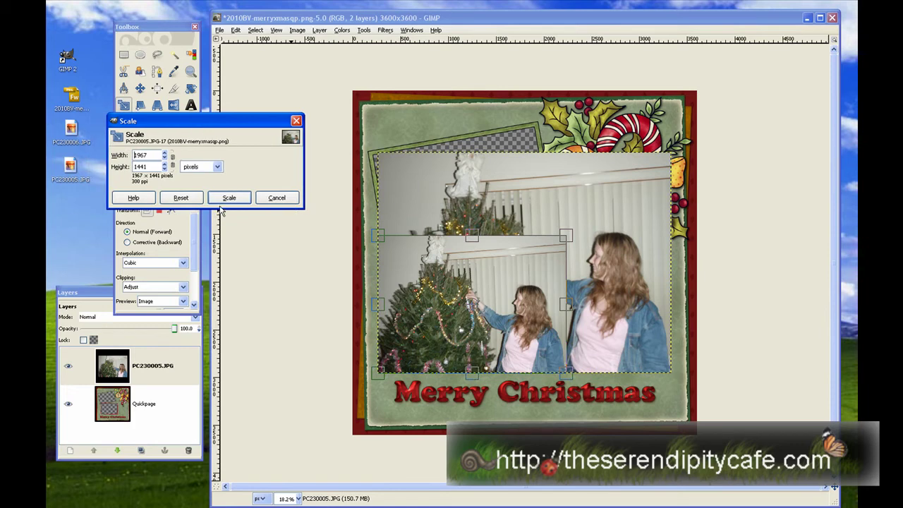
left_click(222, 201)
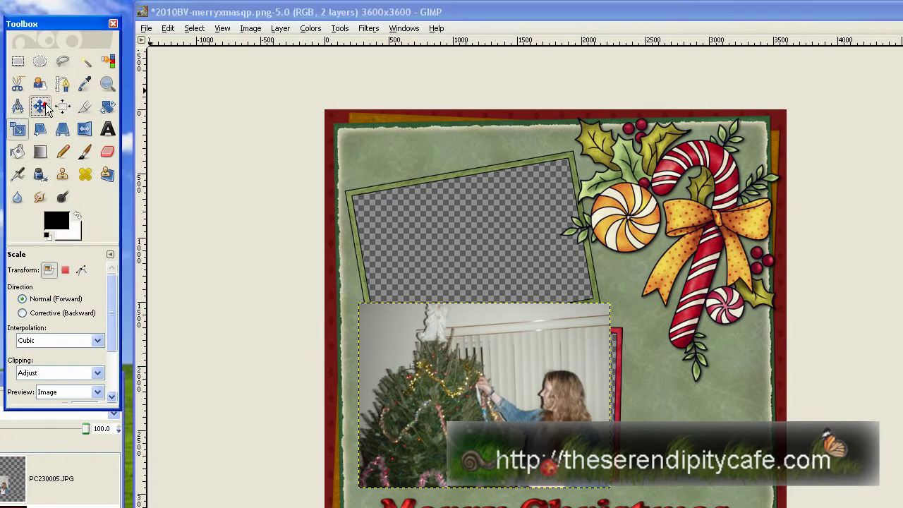
- Move the scaled PC230005.JPG photo up so it covers the tilted green frame
left_click(40, 106)
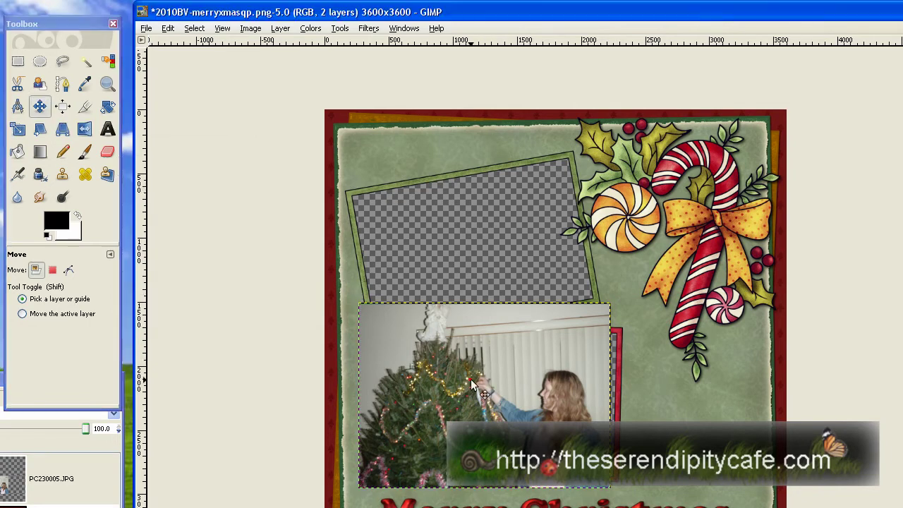
left_click_drag(476, 361, 463, 236)
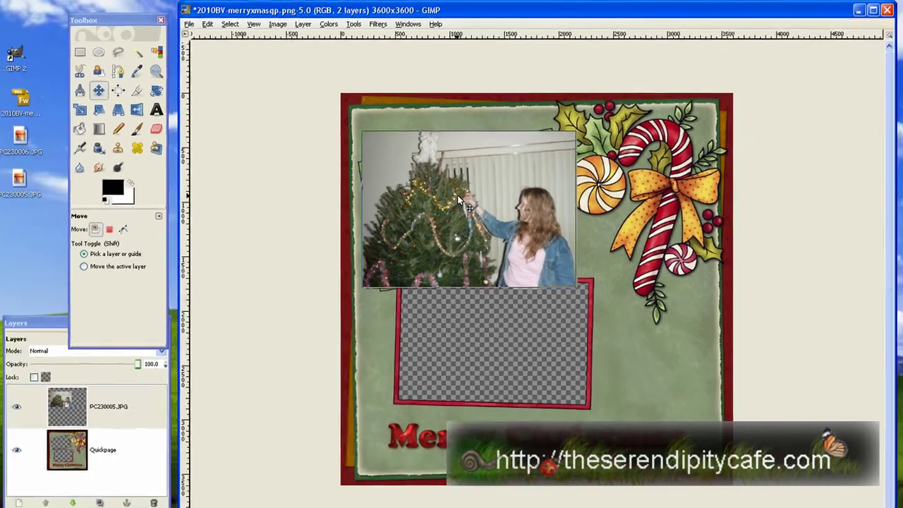
left_click_drag(458, 200, 456, 178)
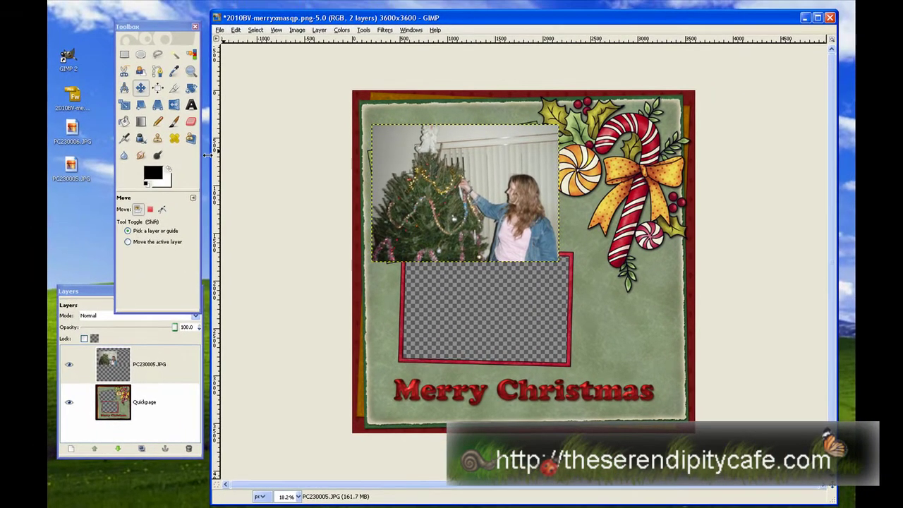
- Rotate the PC230005.JPG photo by about -9.43 degrees to match the tilt of the green frame
left_click(190, 88)
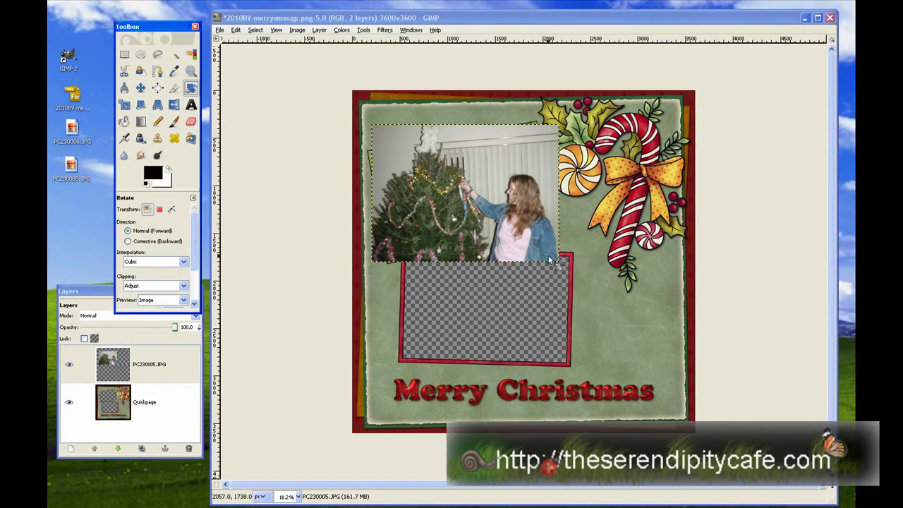
left_click_drag(552, 261, 557, 245)
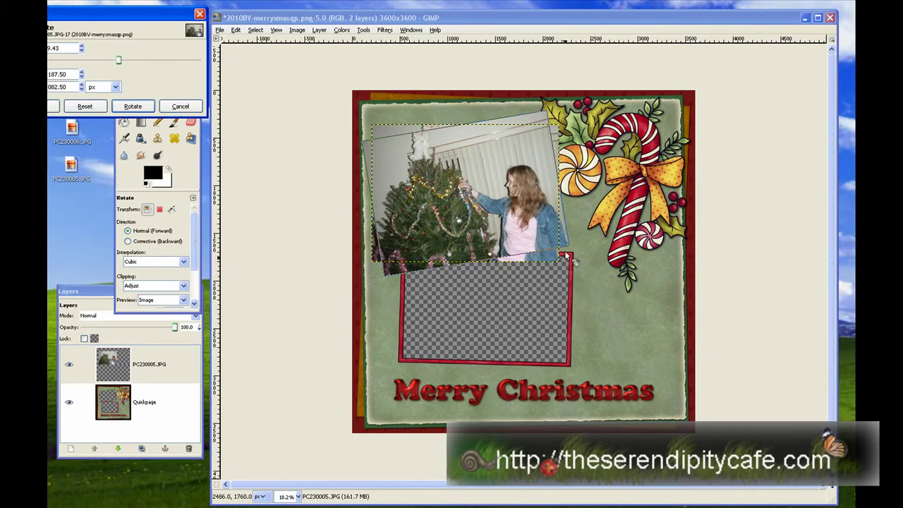
left_click_drag(121, 19, 211, 84)
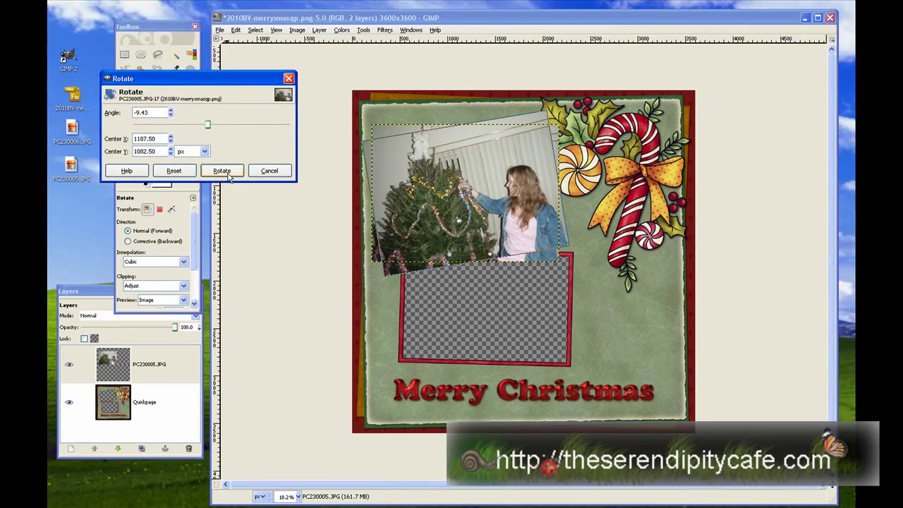
left_click(223, 171)
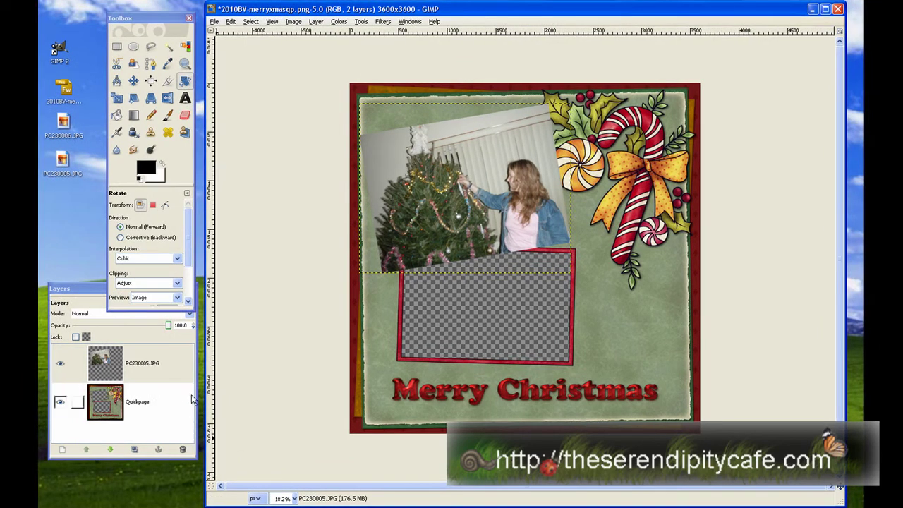
- Lower the PC230005.JPG layer below Quickpage and reposition the photo within the green frame
left_click(180, 374)
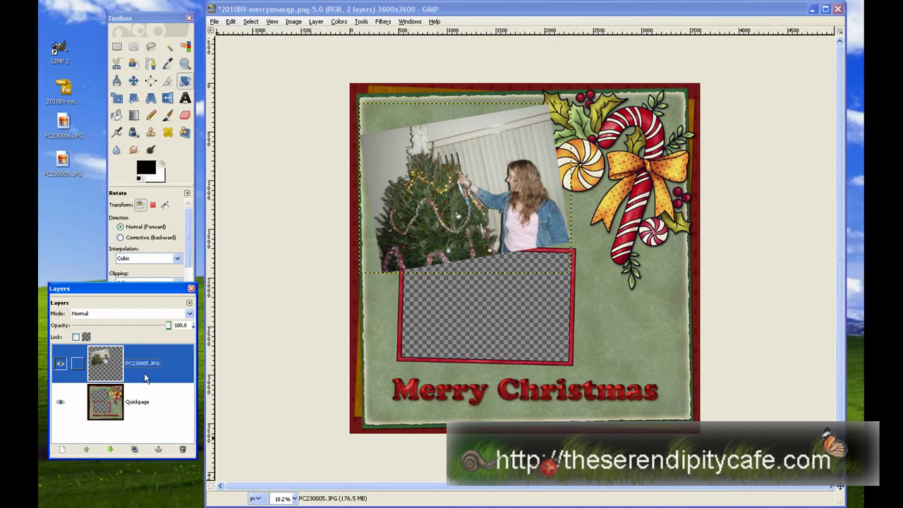
left_click(109, 451)
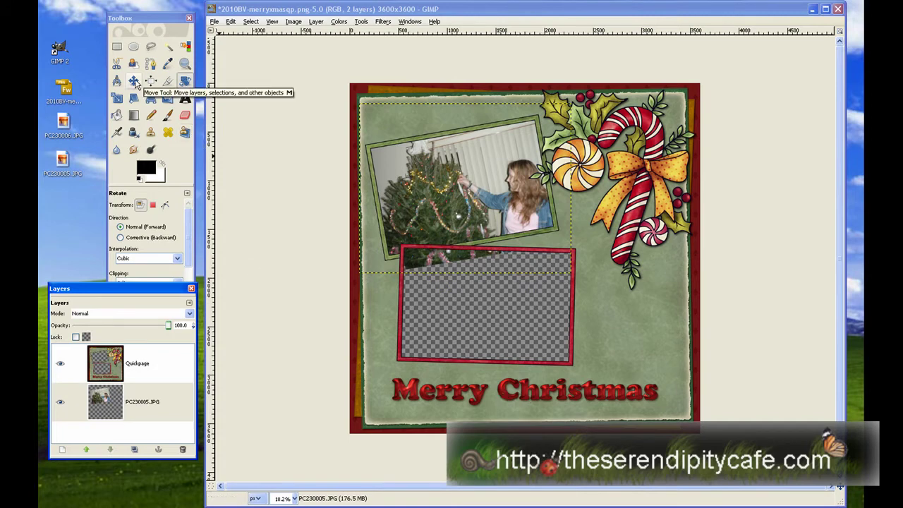
left_click(134, 82)
left_click_drag(520, 193, 513, 177)
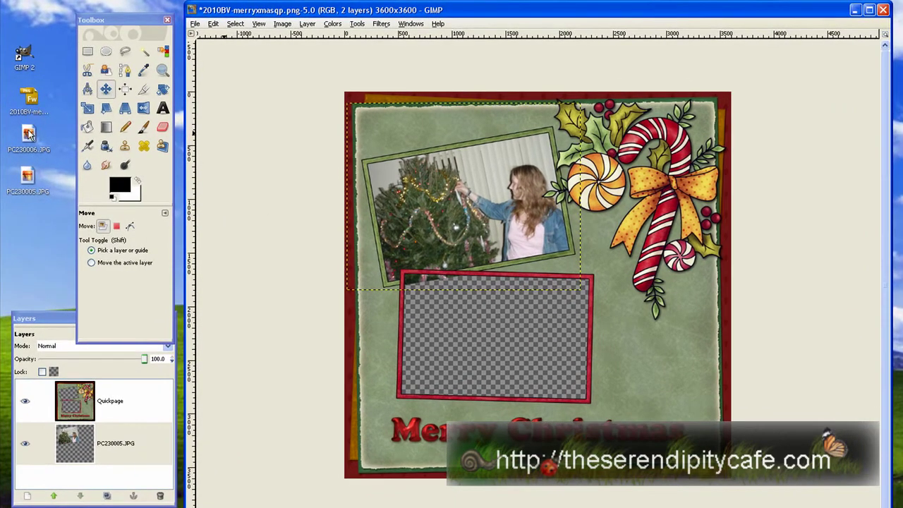
- Add the desktop photo PC230006.JPG as a new layer and raise it above the Quickpage layer
left_click_drag(30, 140, 460, 169)
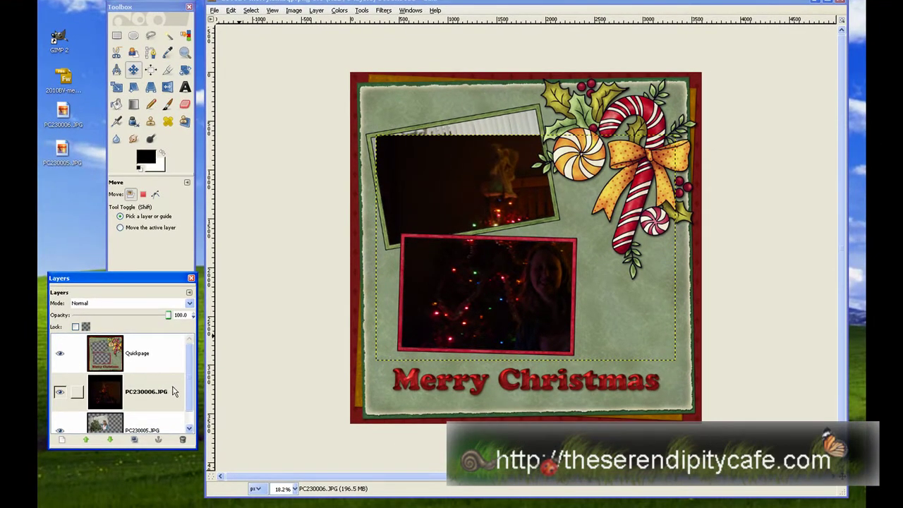
left_click(175, 392)
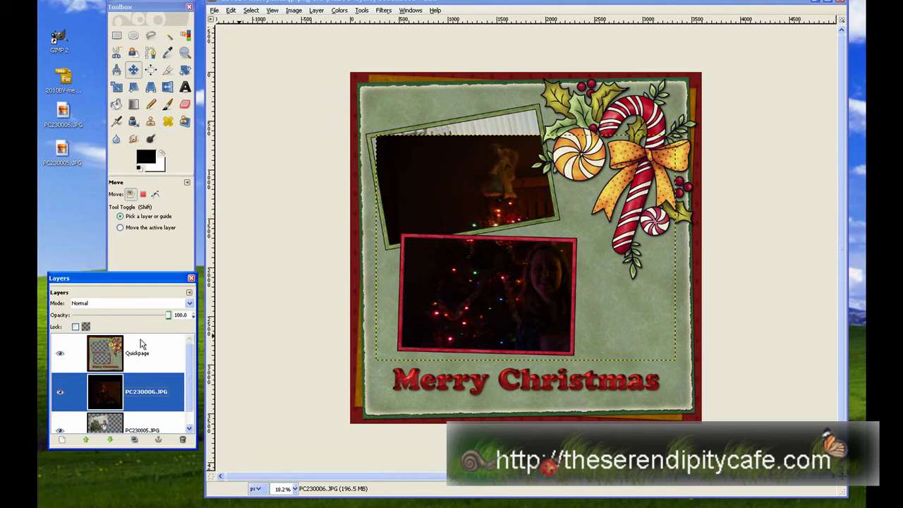
left_click(86, 442)
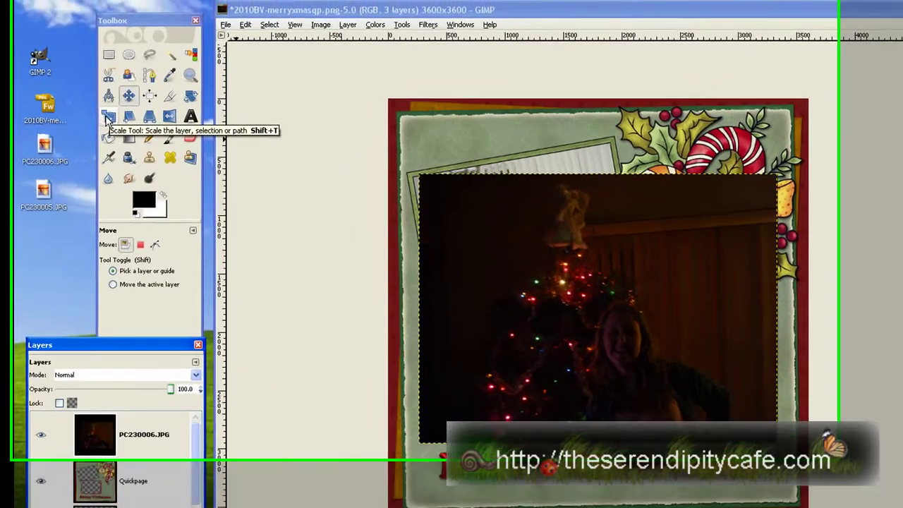
- Scale the PC230006.JPG photo layer down to a height of 1397 pixels, slightly larger than the lower red frame
left_click(116, 86)
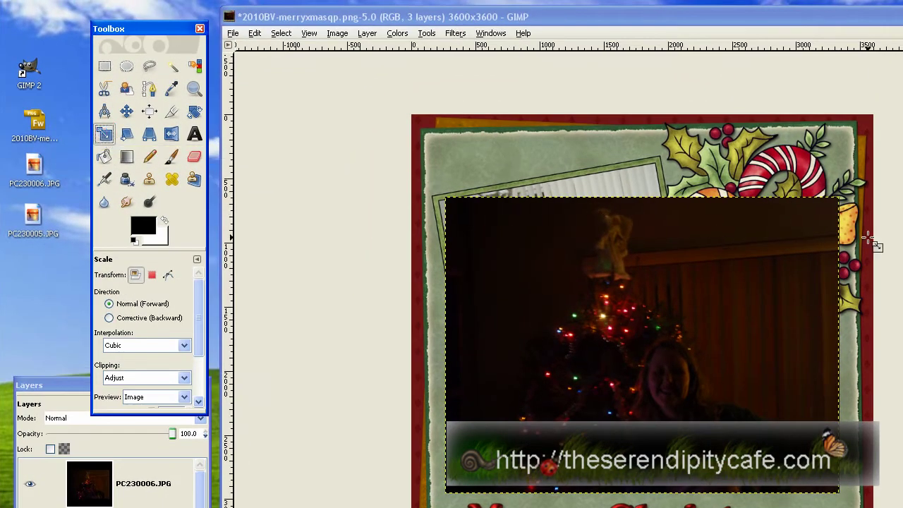
left_click(808, 242)
left_click_drag(809, 242, 691, 337)
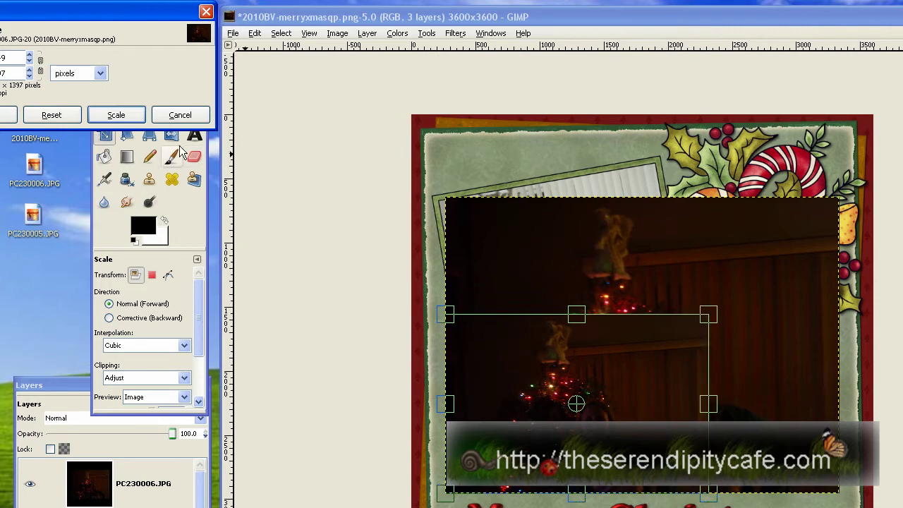
left_click(116, 115)
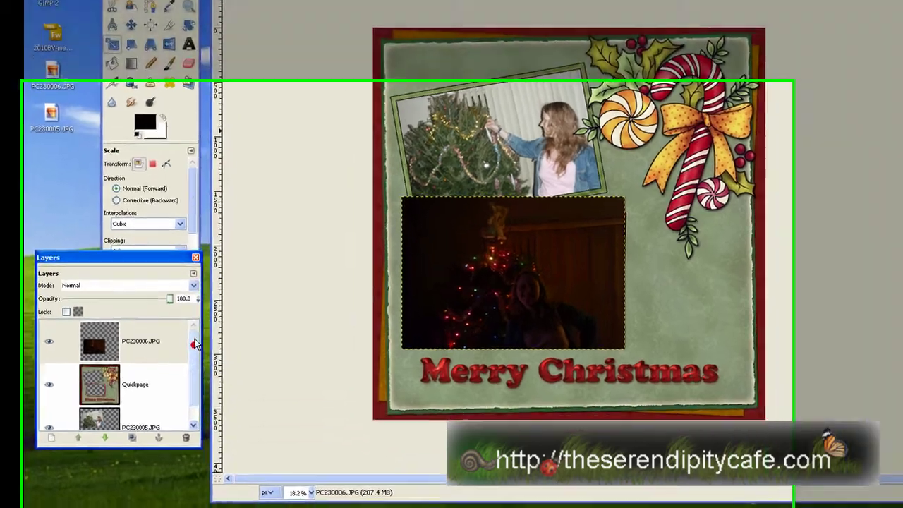
- Lower the PC230006.JPG layer below Quickpage and shift the photo slightly up so it is centred in the red frame
left_click(180, 343)
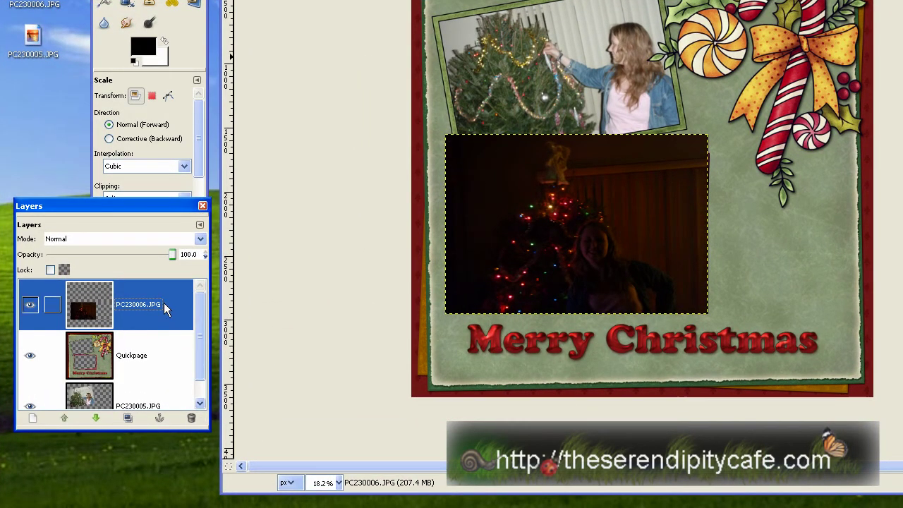
left_click(97, 418)
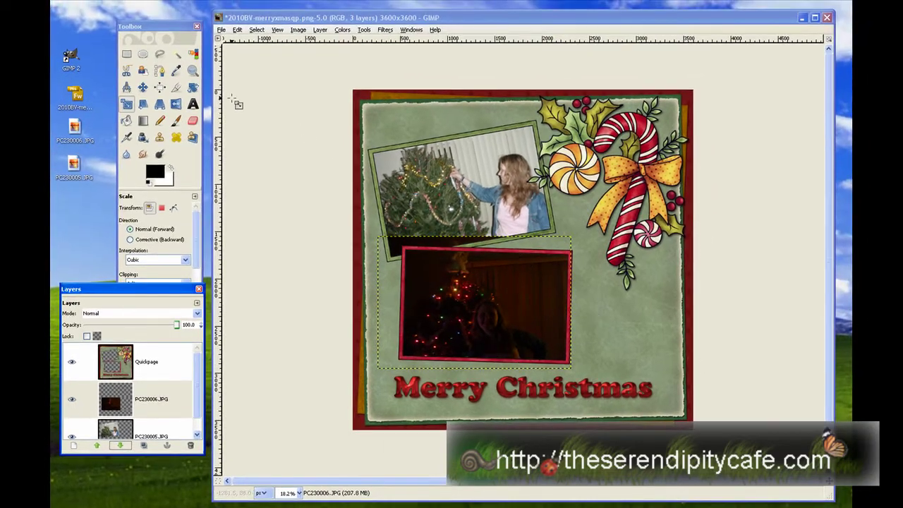
left_click(143, 87)
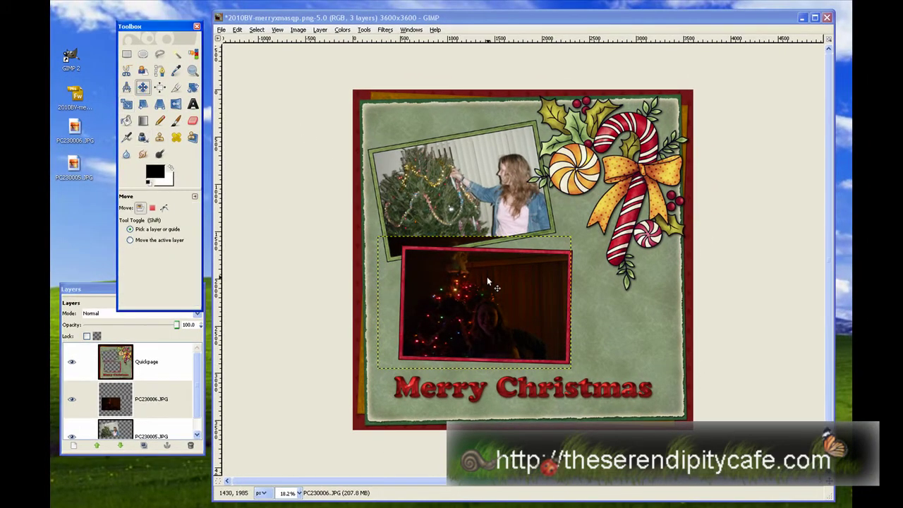
left_click_drag(499, 284, 508, 276)
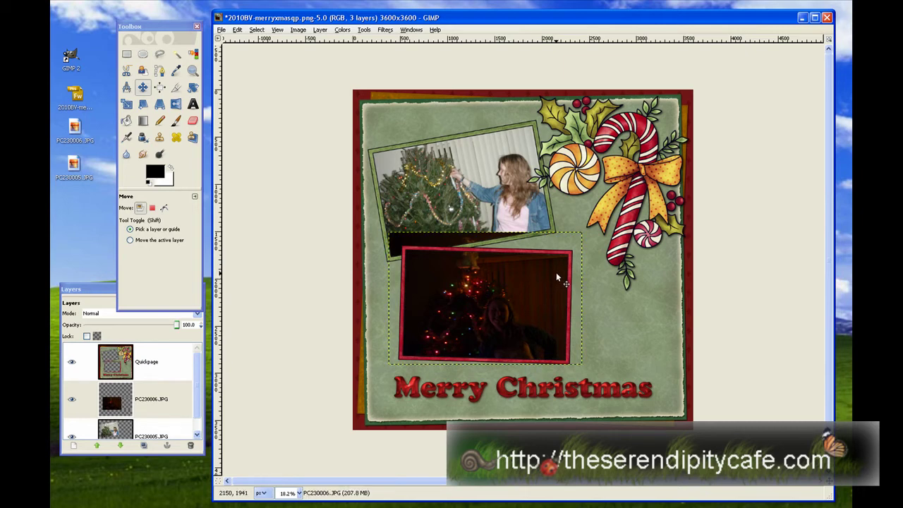
left_click_drag(556, 277, 561, 270)
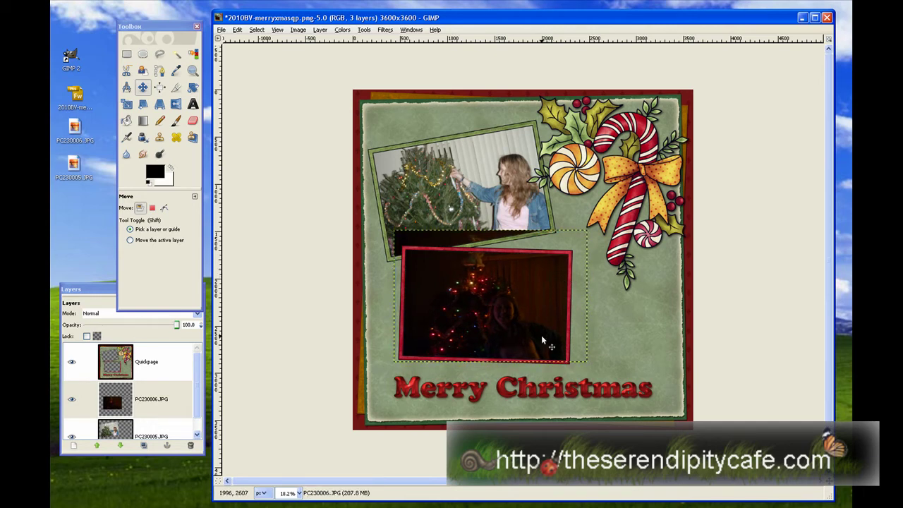
left_click(259, 32)
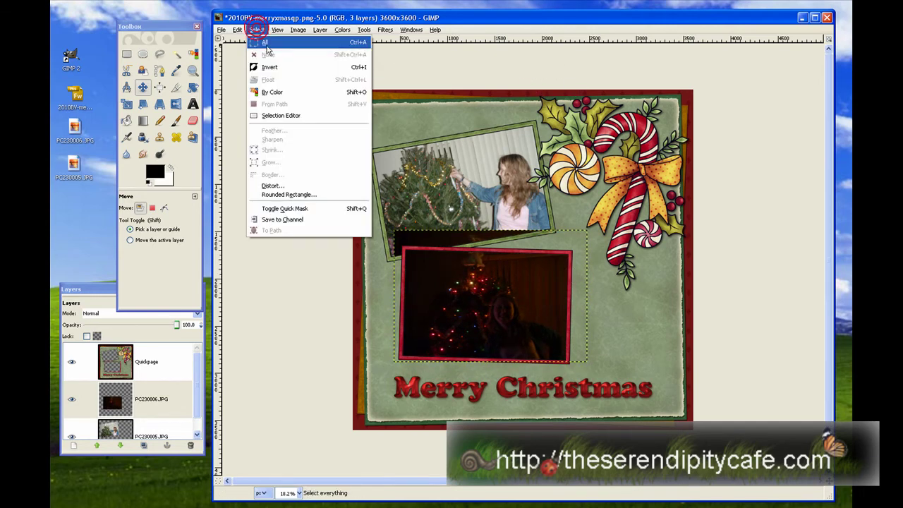
mouse_move(297, 33)
mouse_move(256, 30)
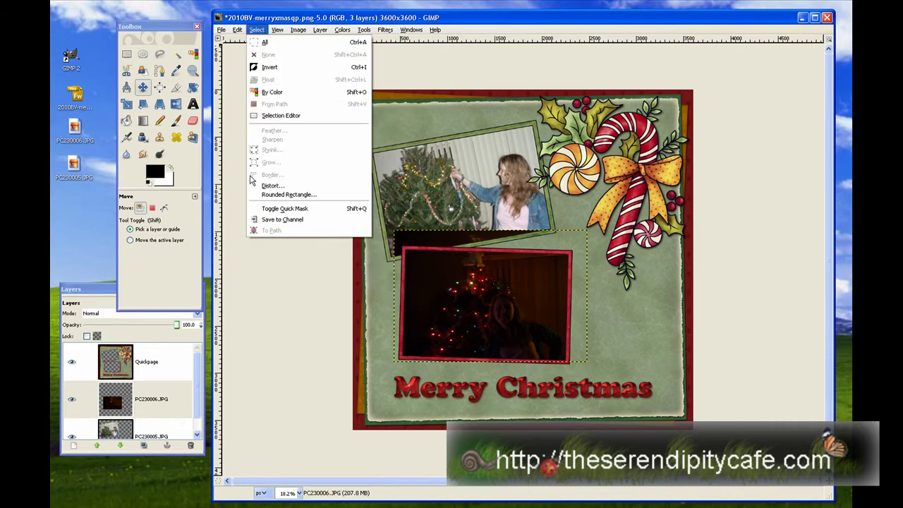
left_click(196, 392)
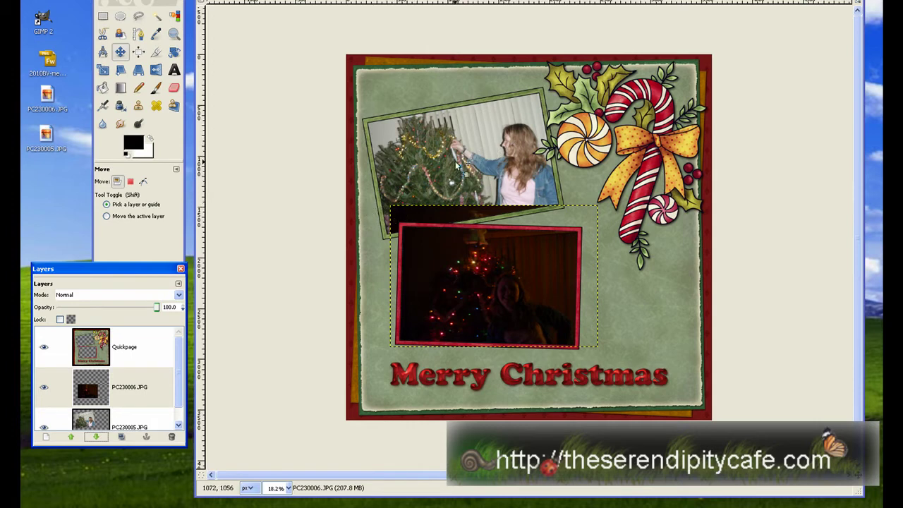
- On the Quickpage layer, select the transparent opening of the tilted green frame with the Fuzzy Select tool
left_click(158, 358)
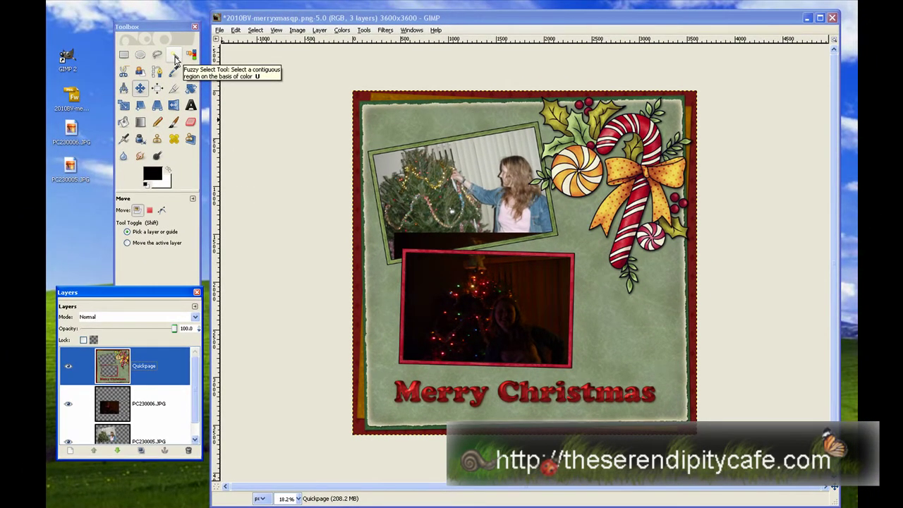
left_click(175, 58)
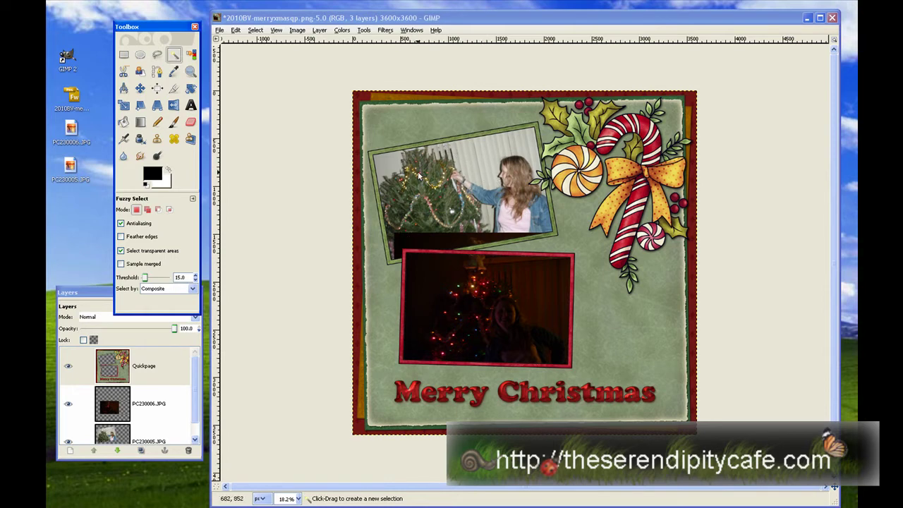
left_click(508, 211)
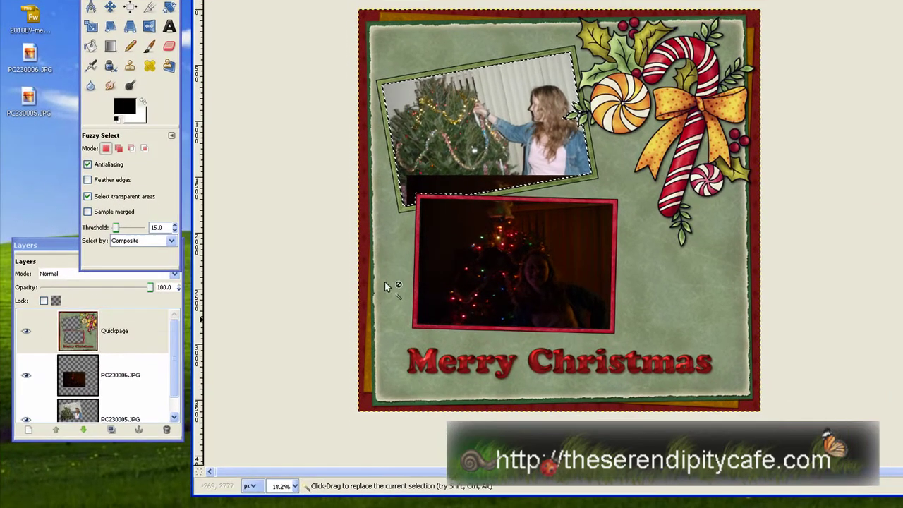
- Delete the part of the PC230006.JPG layer inside the green frame's selected opening and clear the selection
left_click(152, 382)
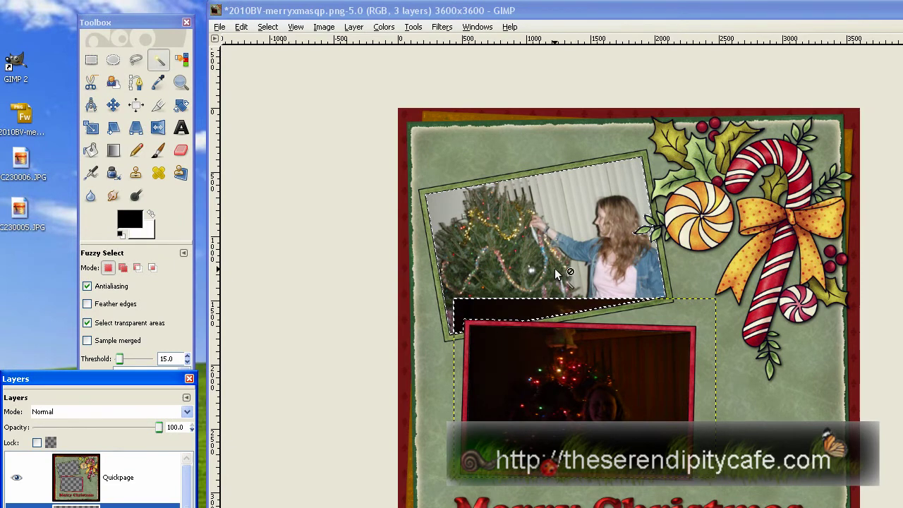
key("Delete")
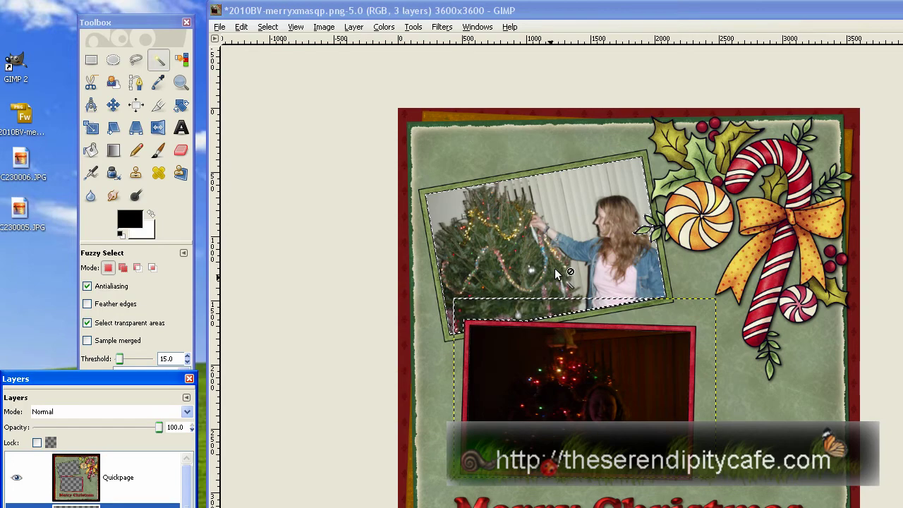
left_click(267, 27)
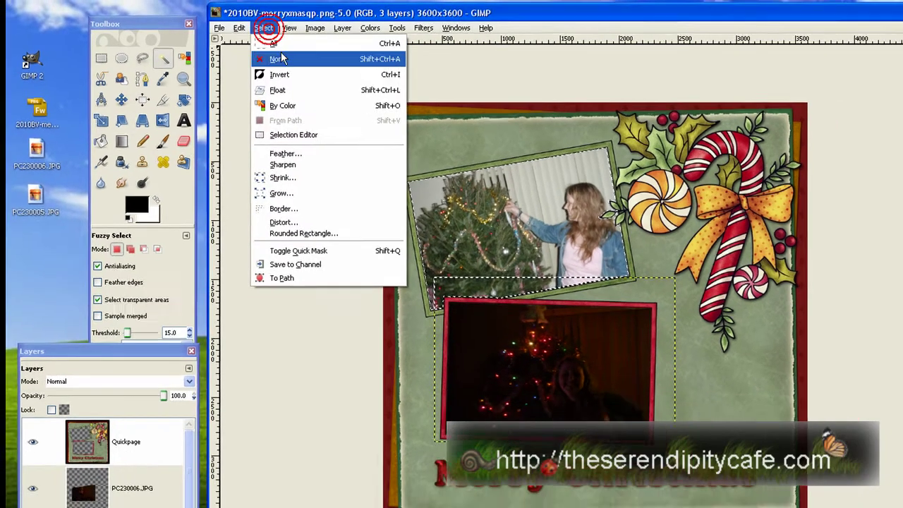
left_click(280, 59)
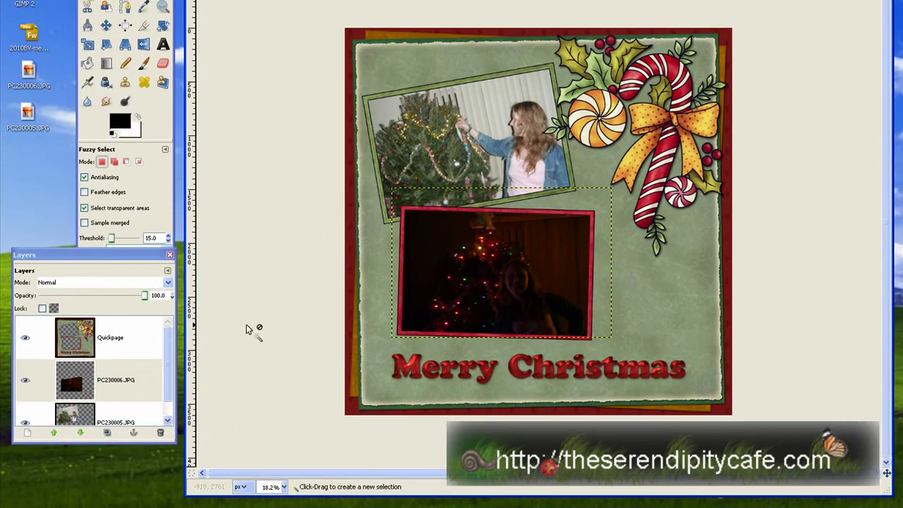
- Flatten the Quickpage and both photo layers into a single layer
left_click(150, 343)
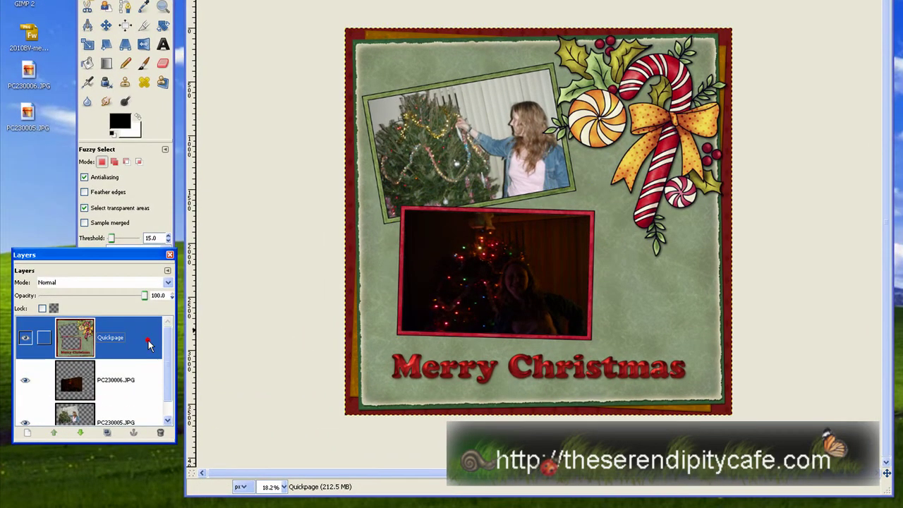
right_click(149, 339)
left_click(186, 333)
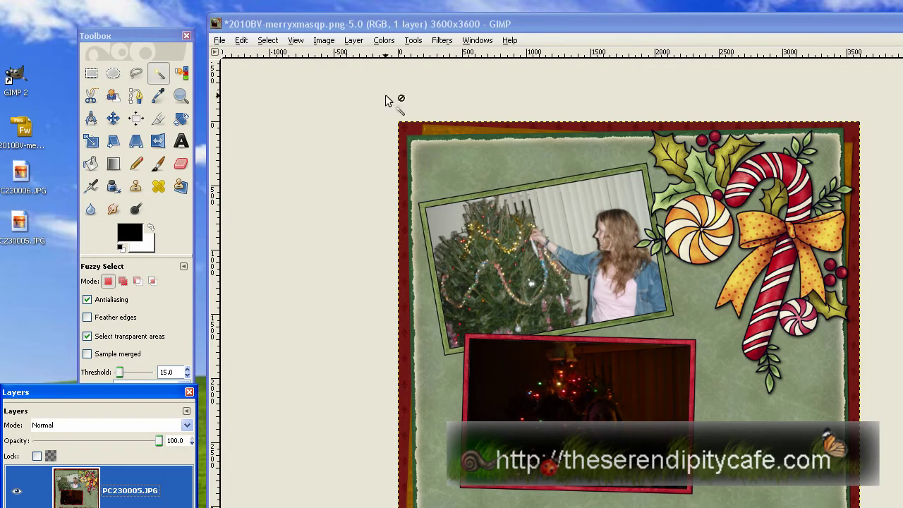
left_click(219, 40)
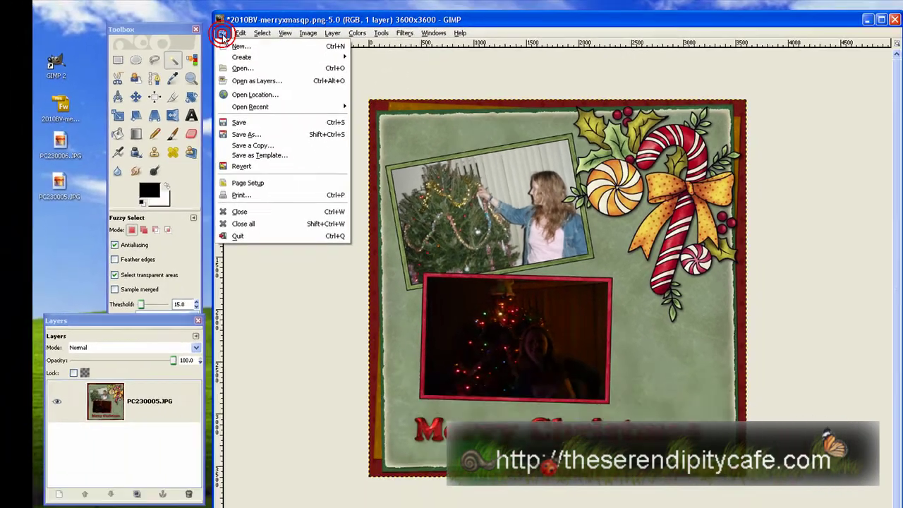
mouse_move(241, 33)
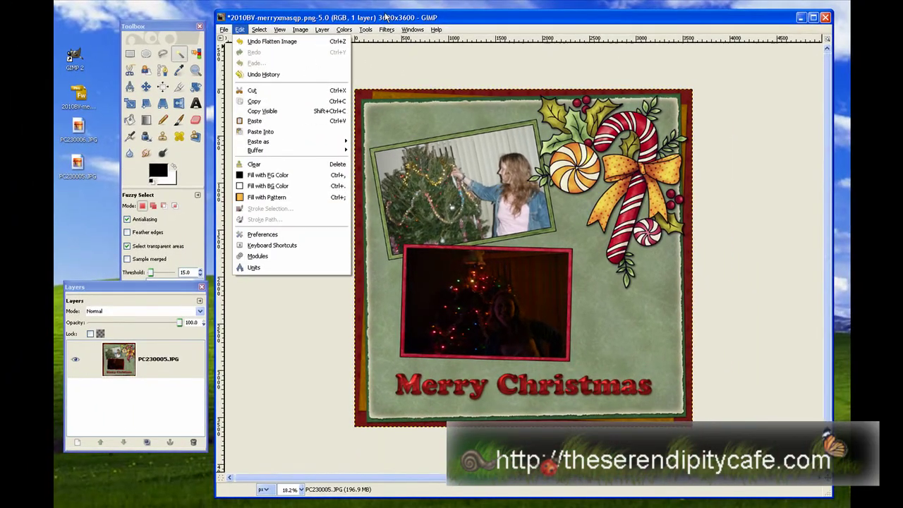
left_click(405, 23)
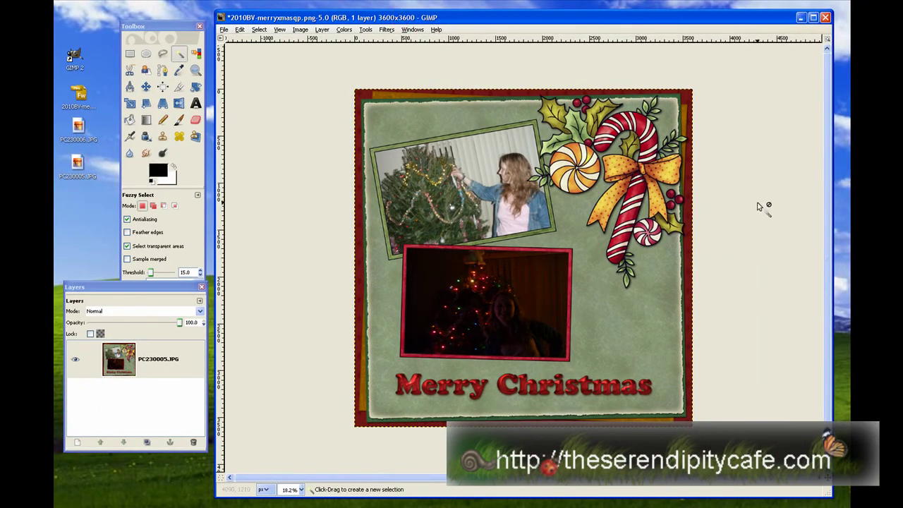
- Start scaling the whole image and set its X and Y resolution to 72 pixels/in
left_click(300, 30)
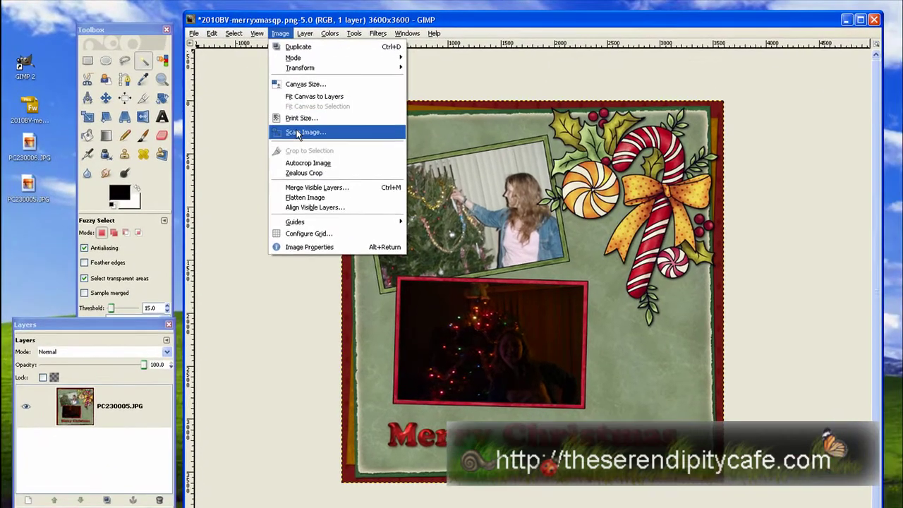
left_click(297, 134)
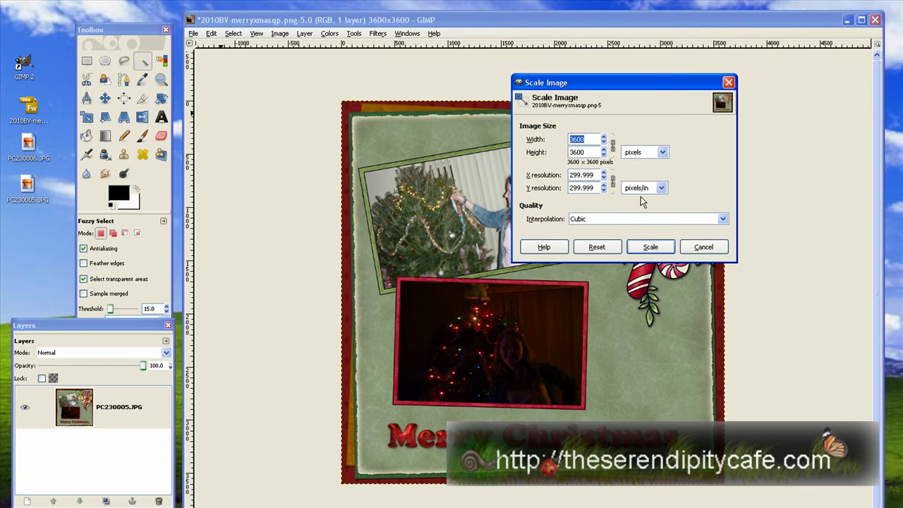
left_click_drag(596, 176, 571, 175)
type("72")
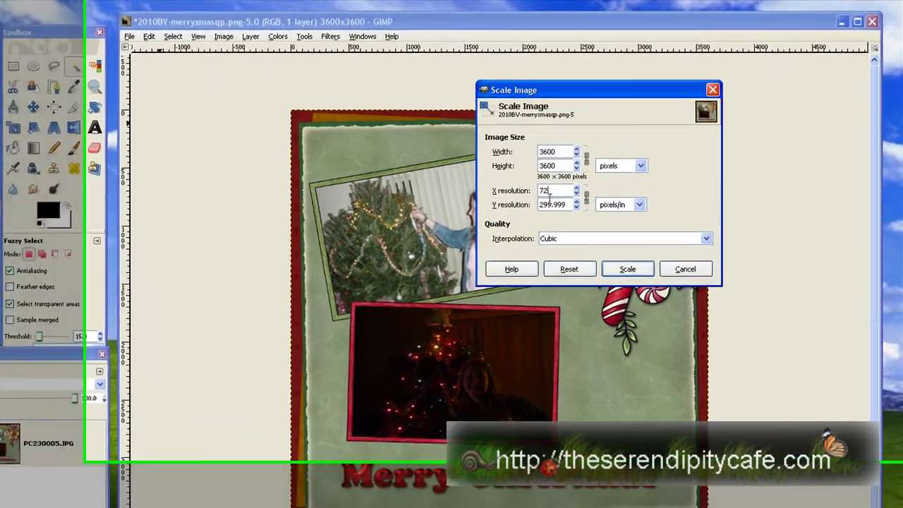
left_click(589, 188)
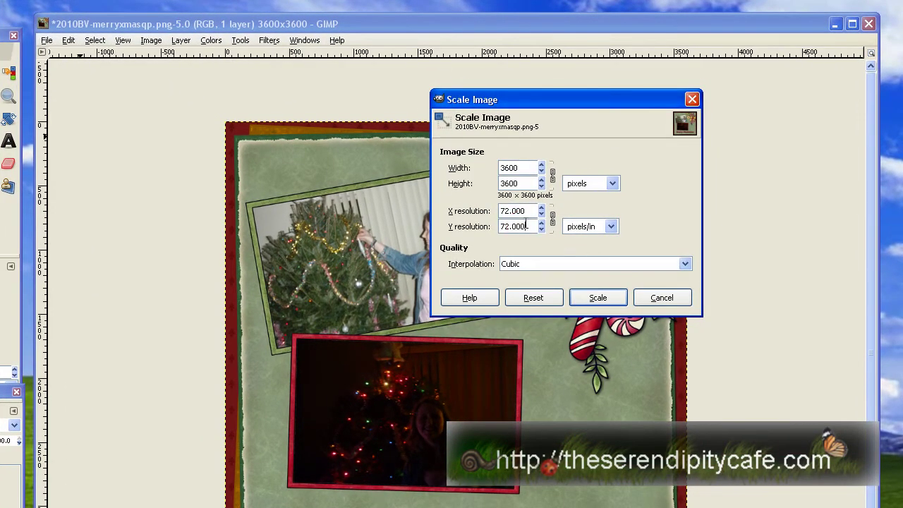
- Set the image width and height to 1000 pixels and apply the scaling
double_click(519, 168)
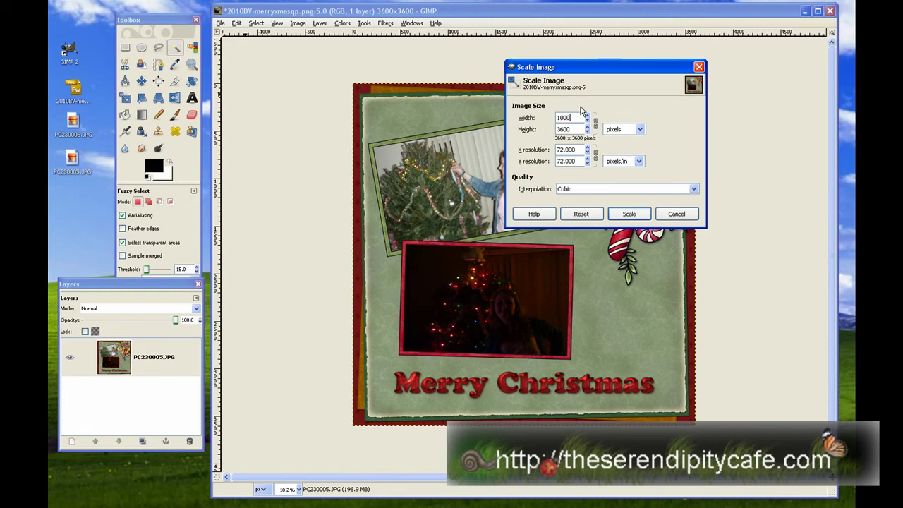
type("1000")
left_click(580, 127)
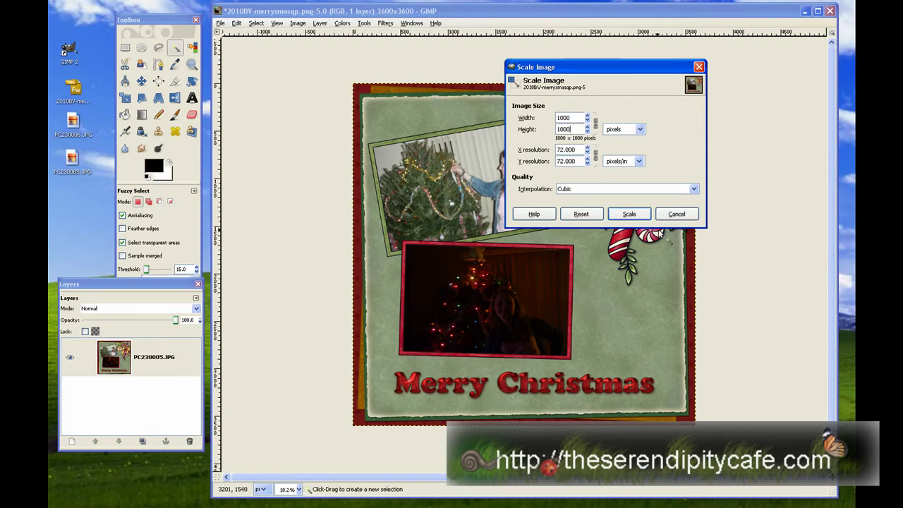
left_click(630, 214)
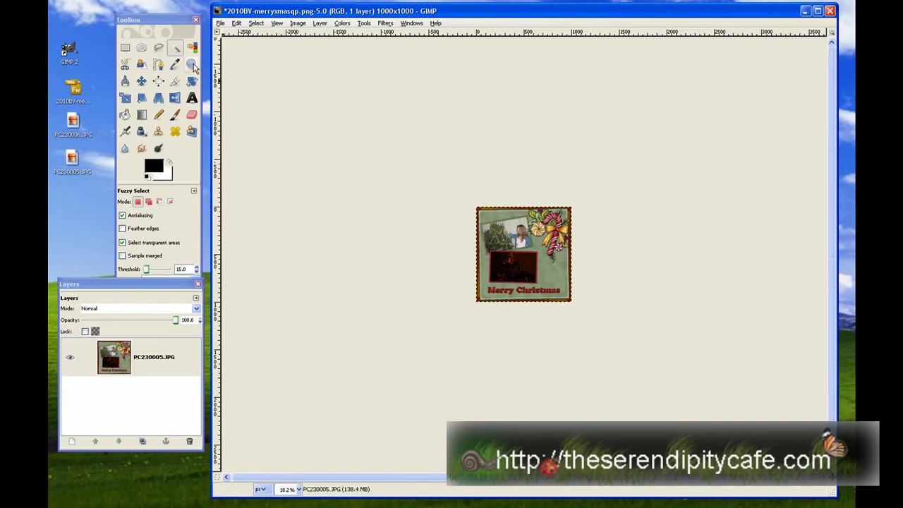
- Start saving the resized image as a separate file and change the base file name to myquickpage
left_click(191, 64)
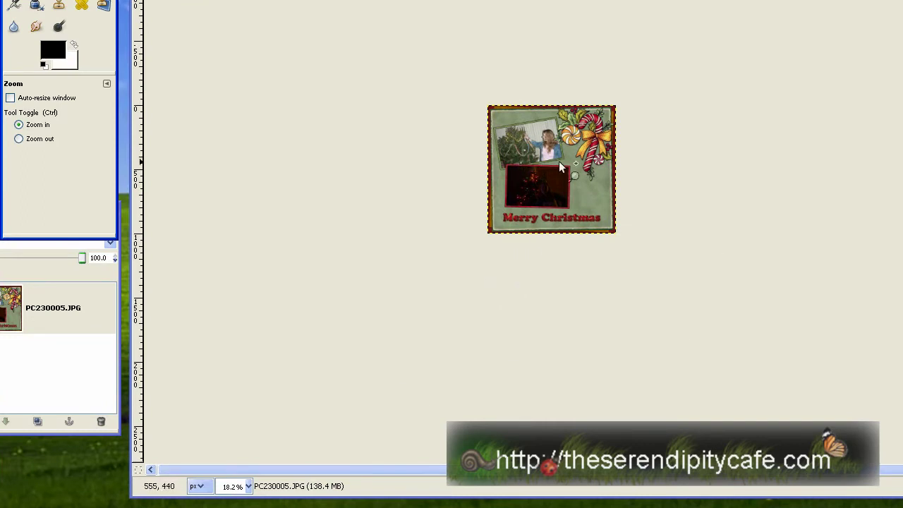
left_click(248, 486)
left_click(239, 371)
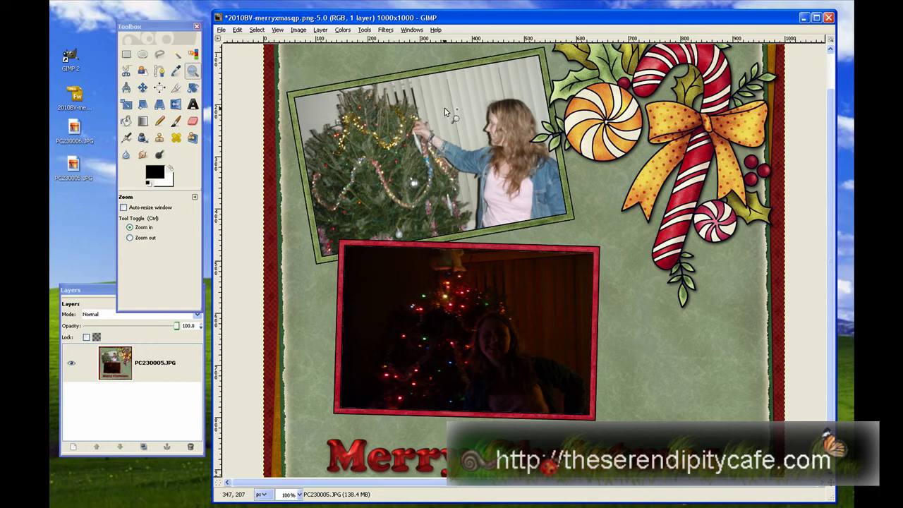
left_click(221, 30)
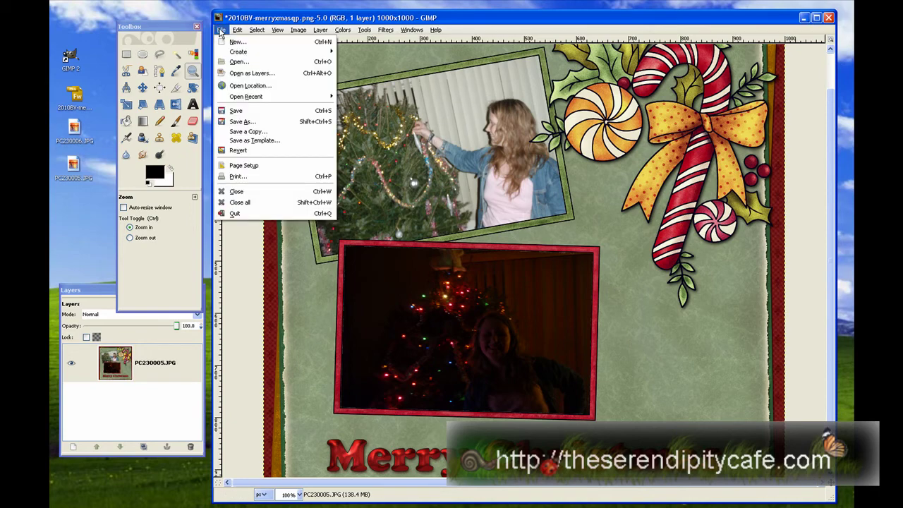
left_click(242, 121)
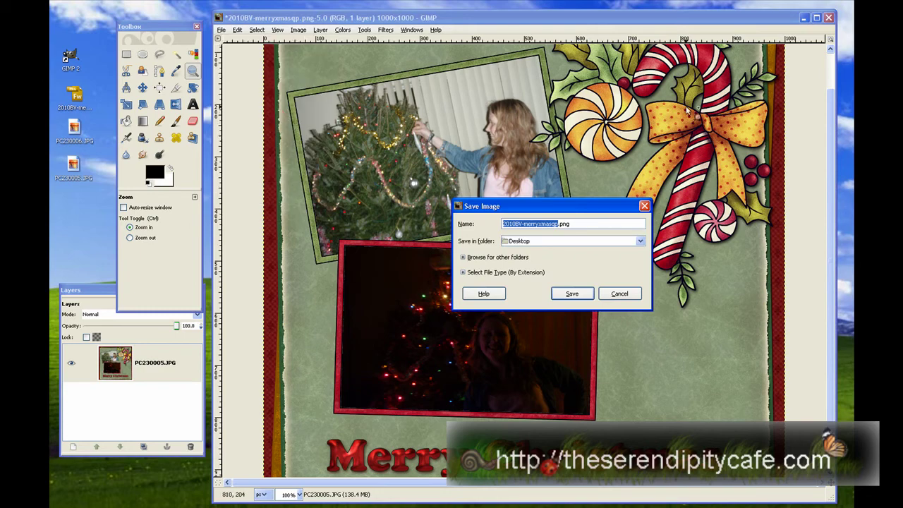
left_click(574, 224)
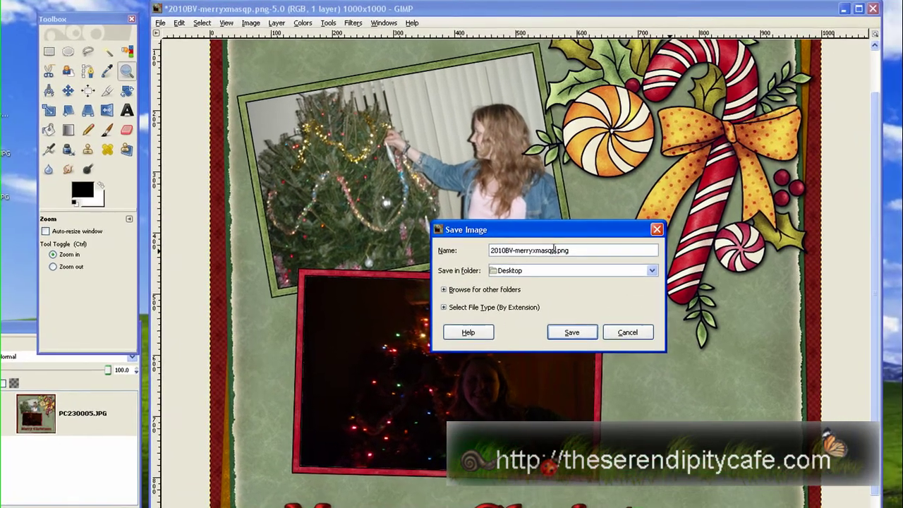
left_click_drag(557, 223, 494, 222)
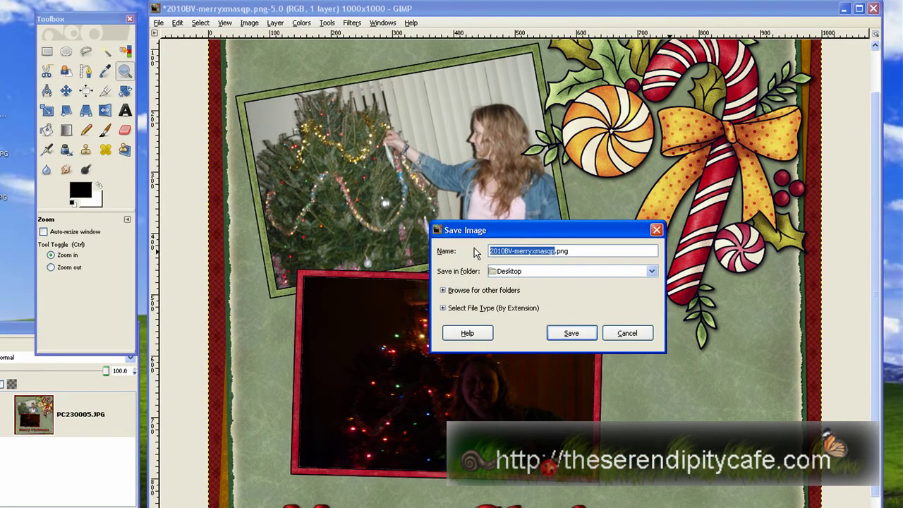
type("myquickp")
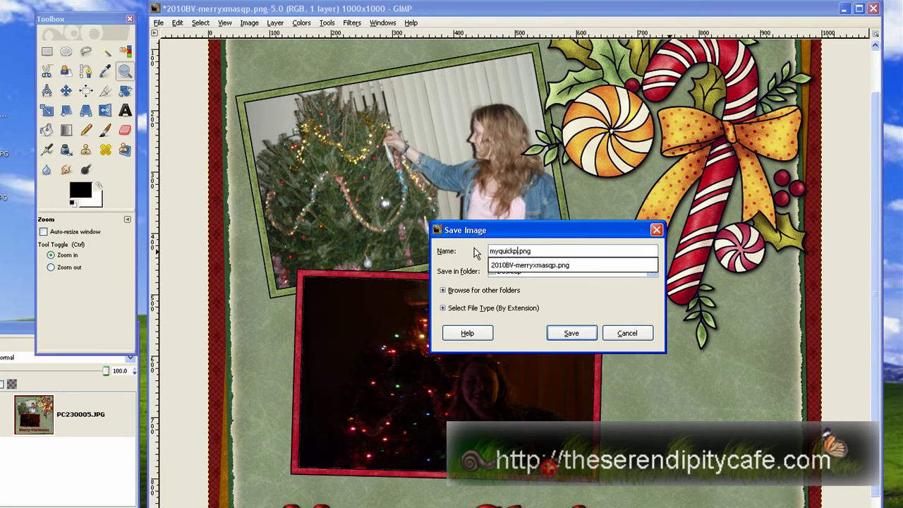
type("age")
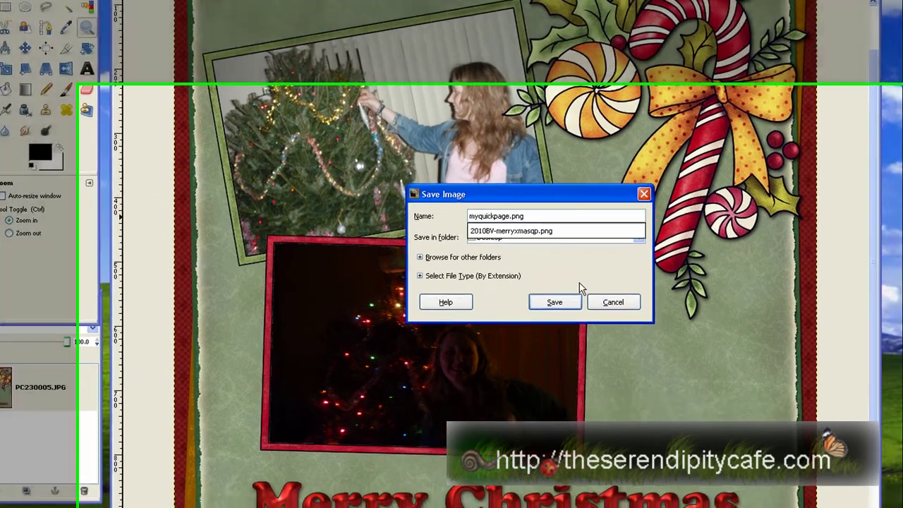
left_click(593, 307)
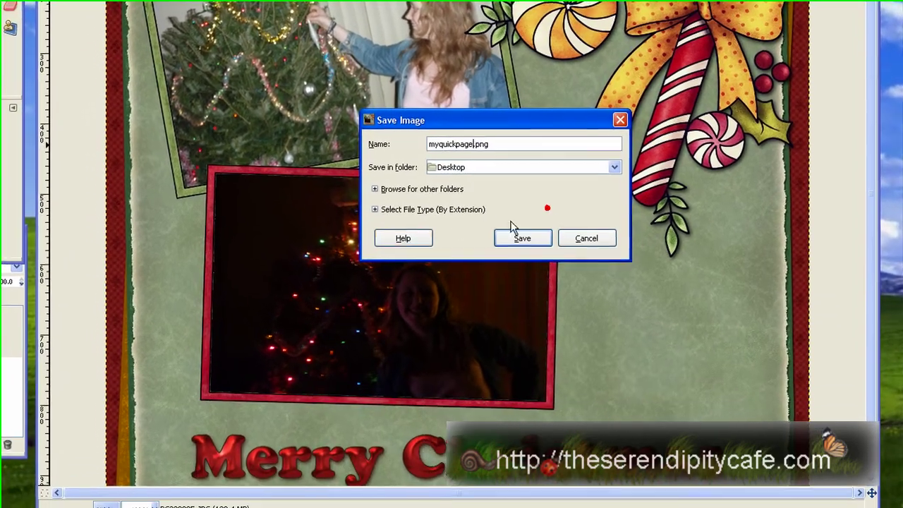
- Choose JPEG image as the file type and save the page with a JPEG quality of 75
left_click(373, 207)
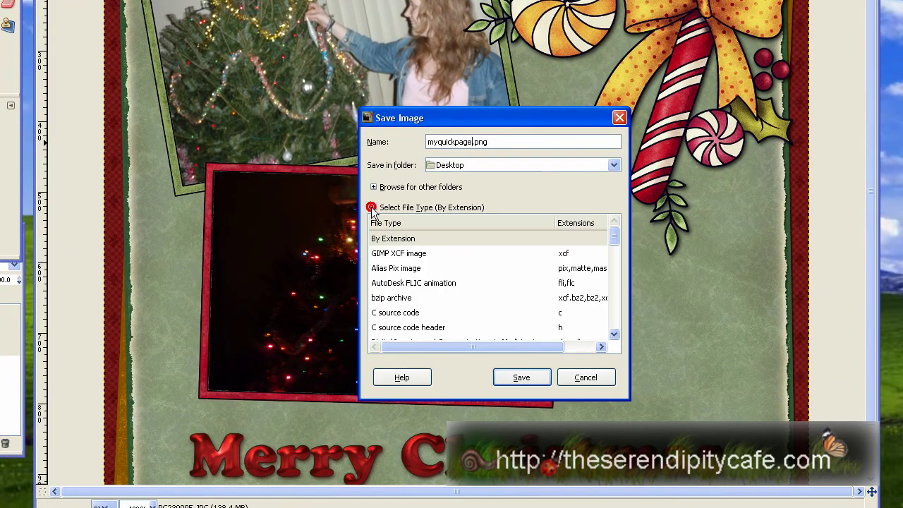
scroll(447, 261, "down", 5)
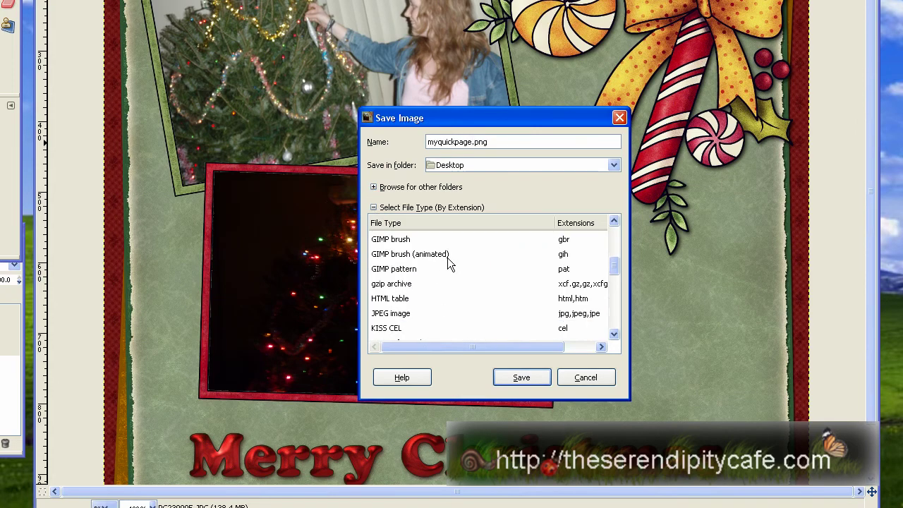
left_click(414, 274)
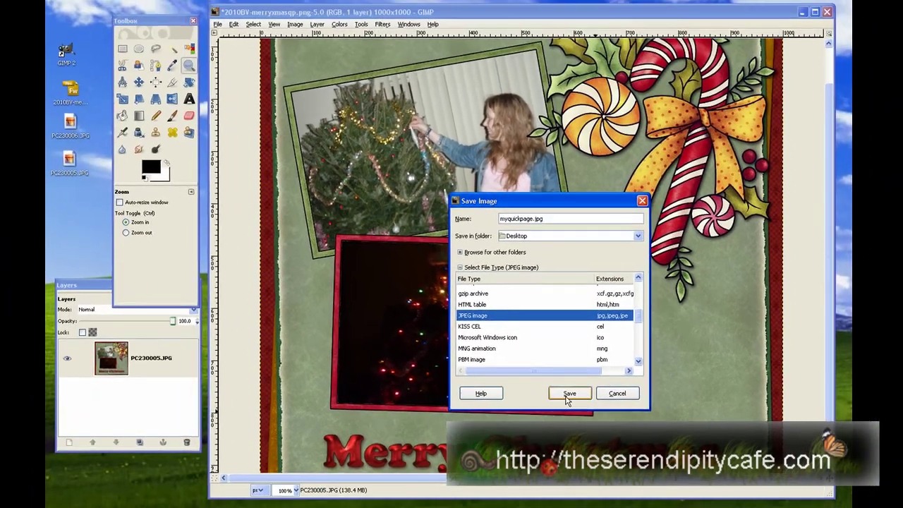
left_click(569, 395)
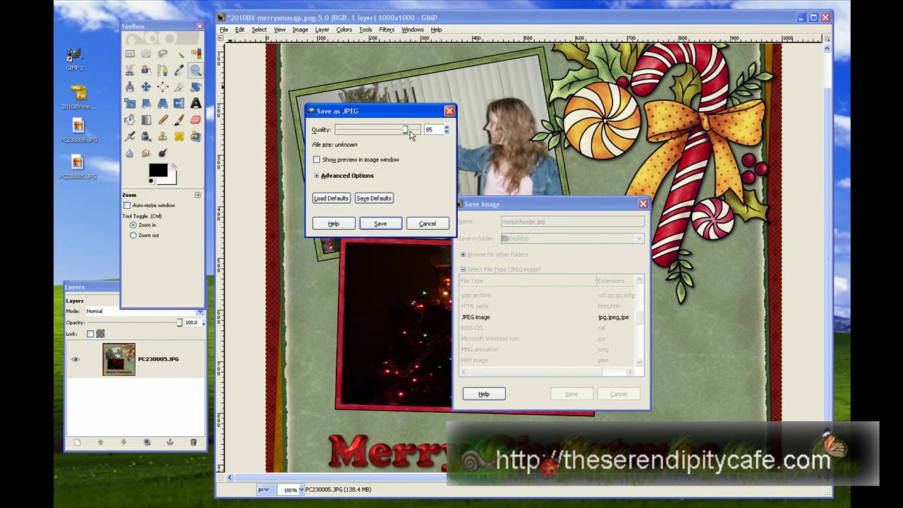
left_click_drag(406, 133, 394, 134)
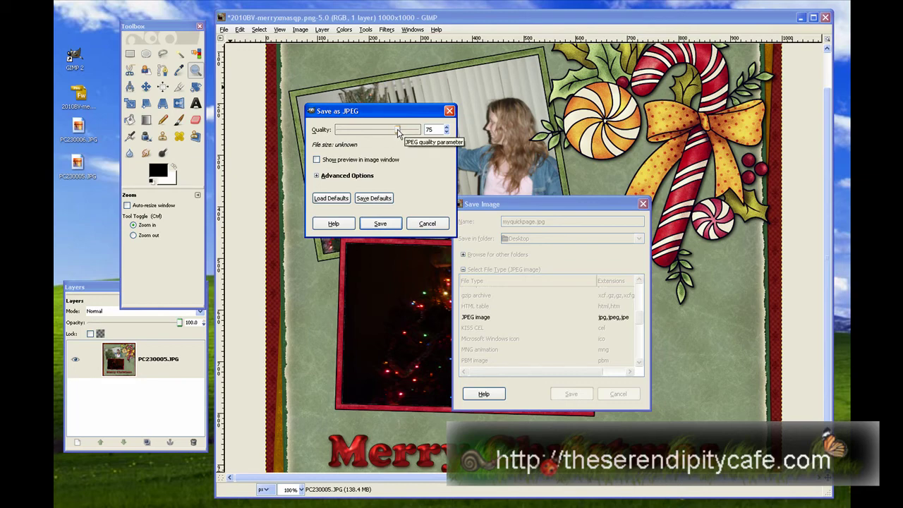
left_click(381, 223)
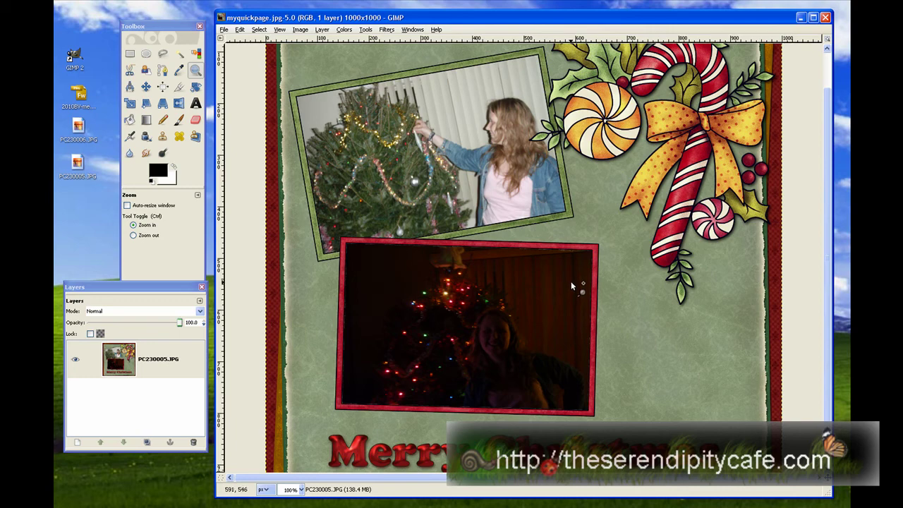
left_click_drag(827, 304, 827, 256)
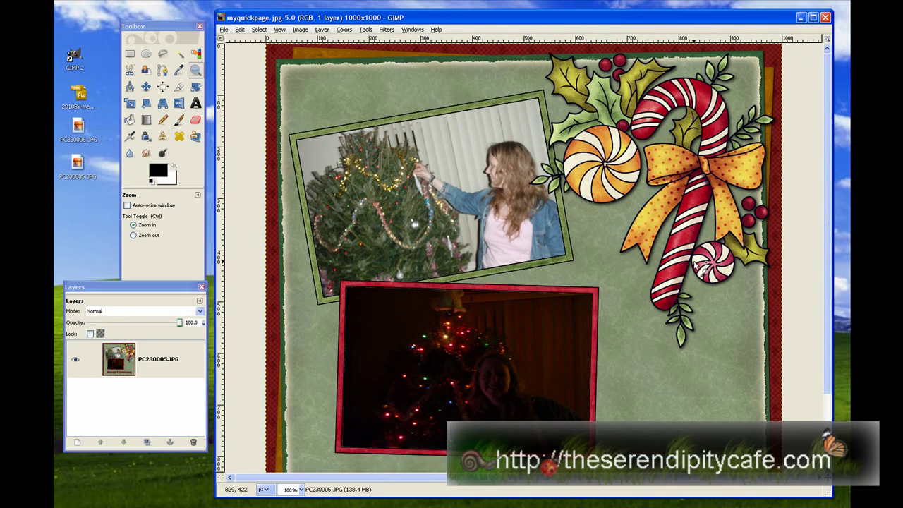